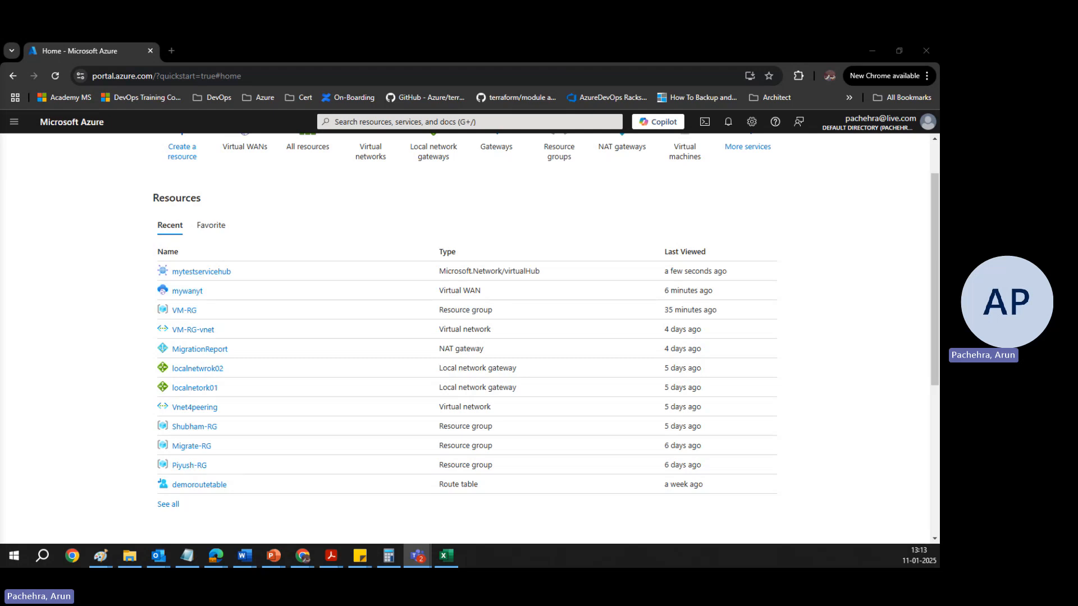
Search the portal for "wan", open the Virtual WANs service and start creating a new WAN
left_click(384, 122)
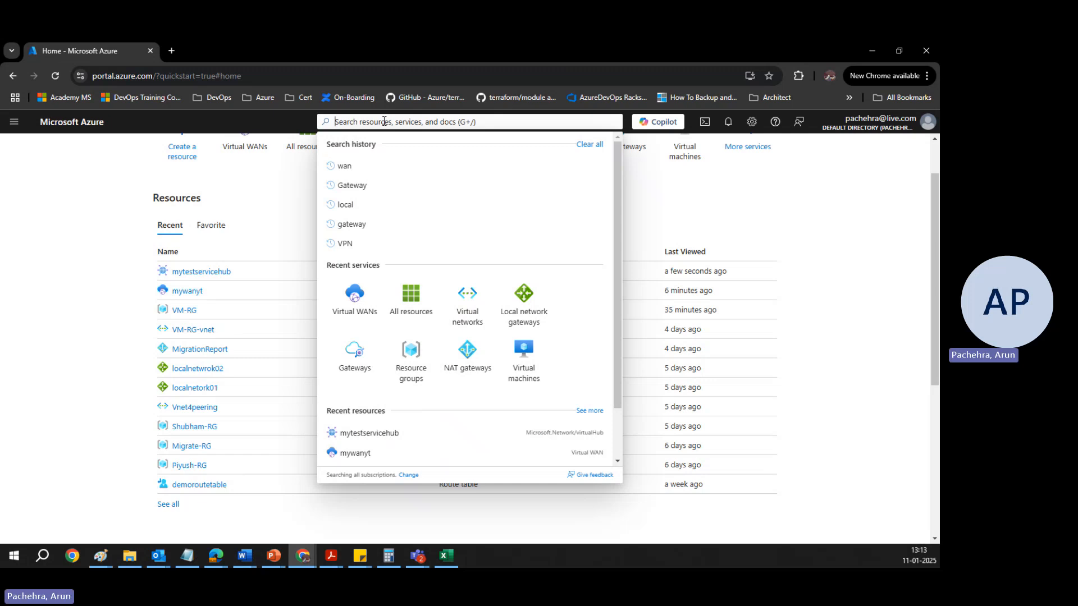
type("wan")
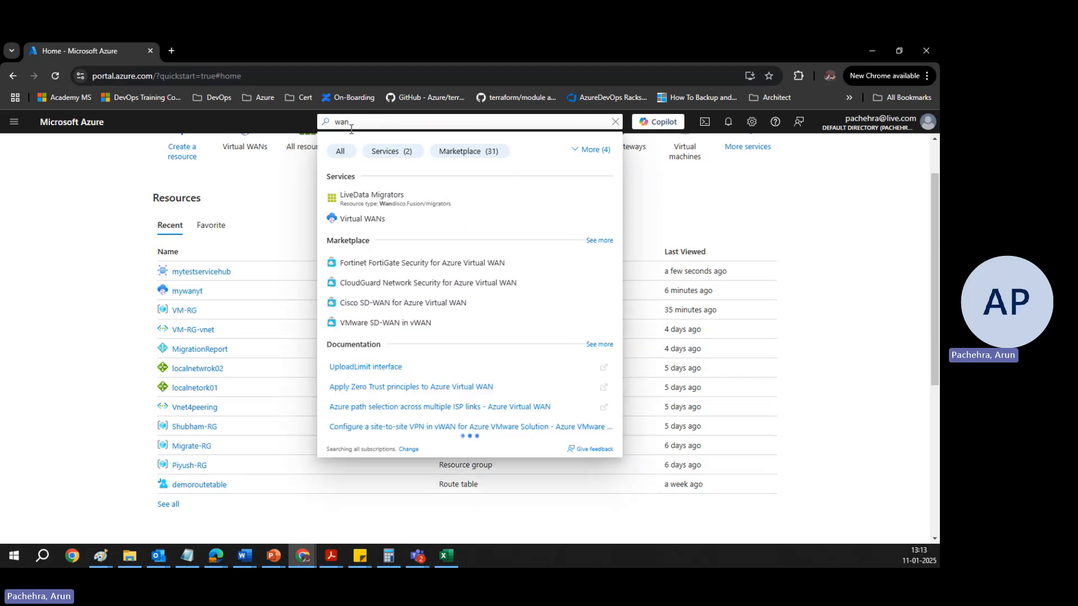
left_click(375, 219)
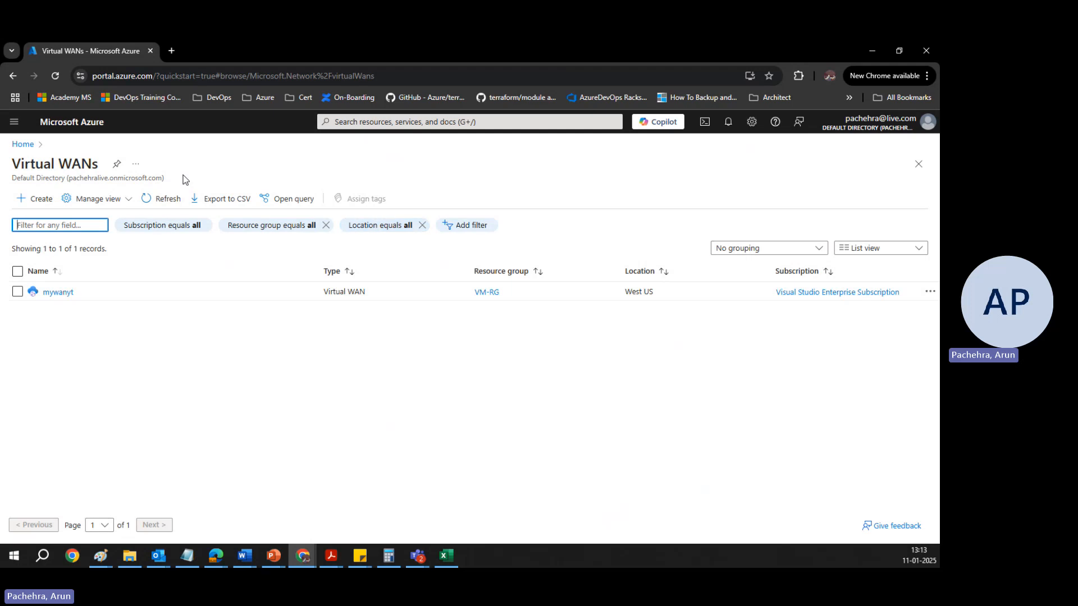
left_click(45, 201)
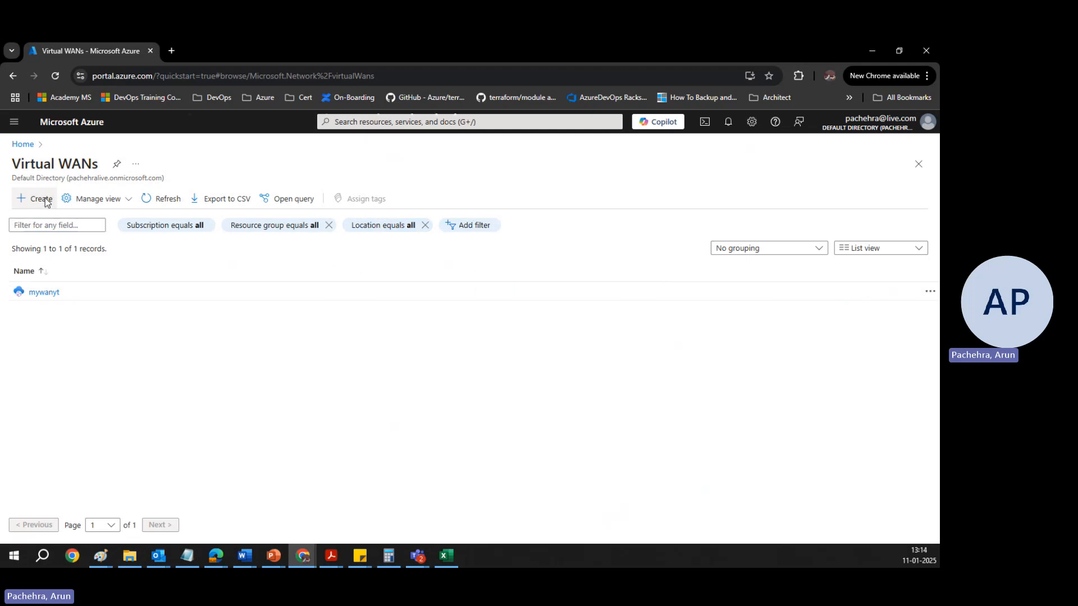
left_click(44, 200)
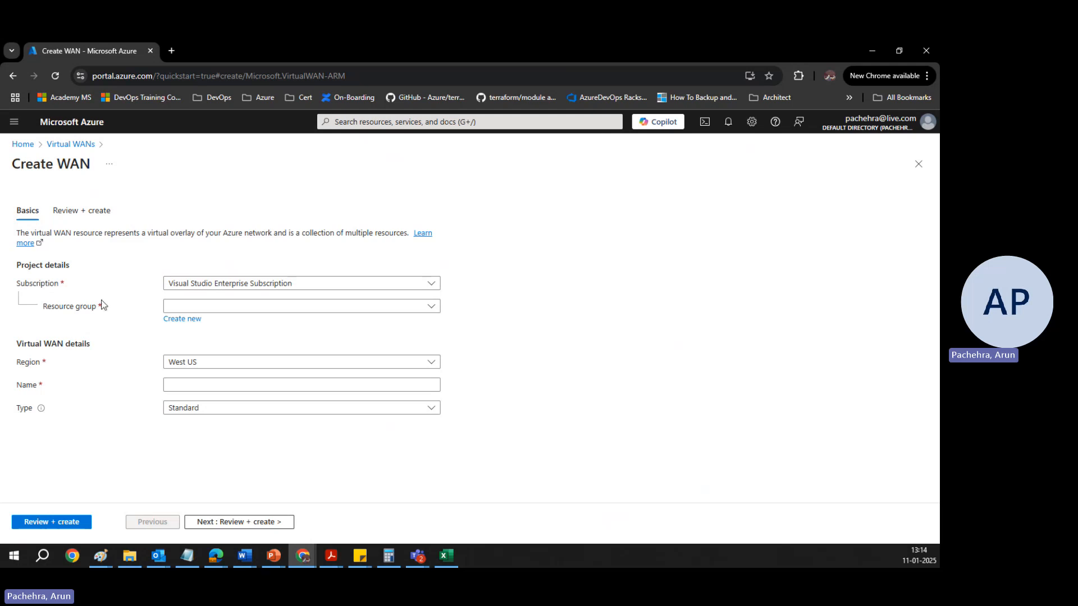
Assign the new WAN to the VM-RG resource group and keep West US as its region
left_click(344, 312)
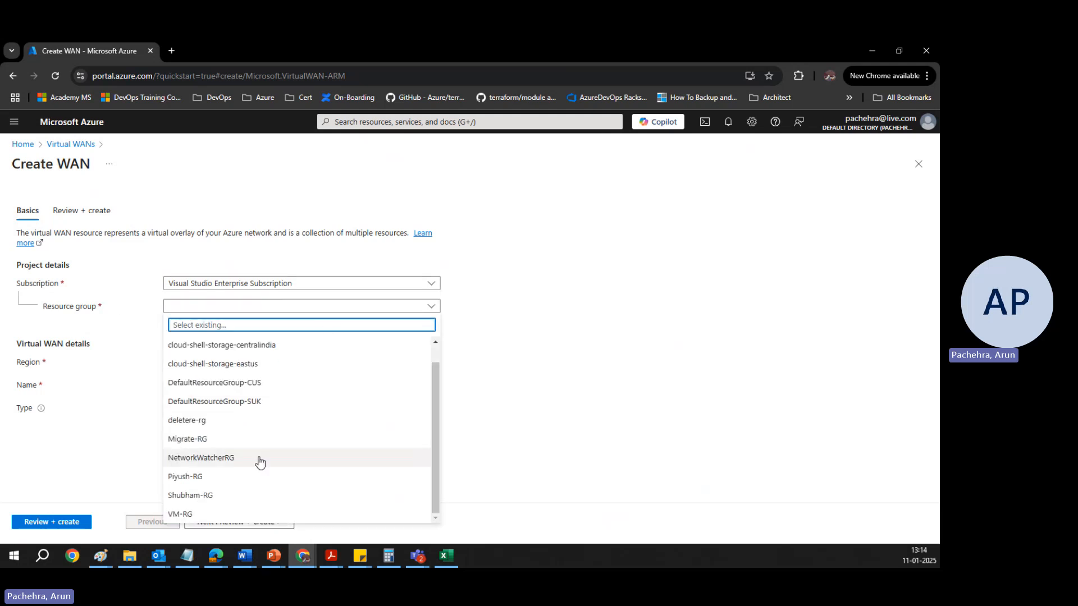
left_click(190, 514)
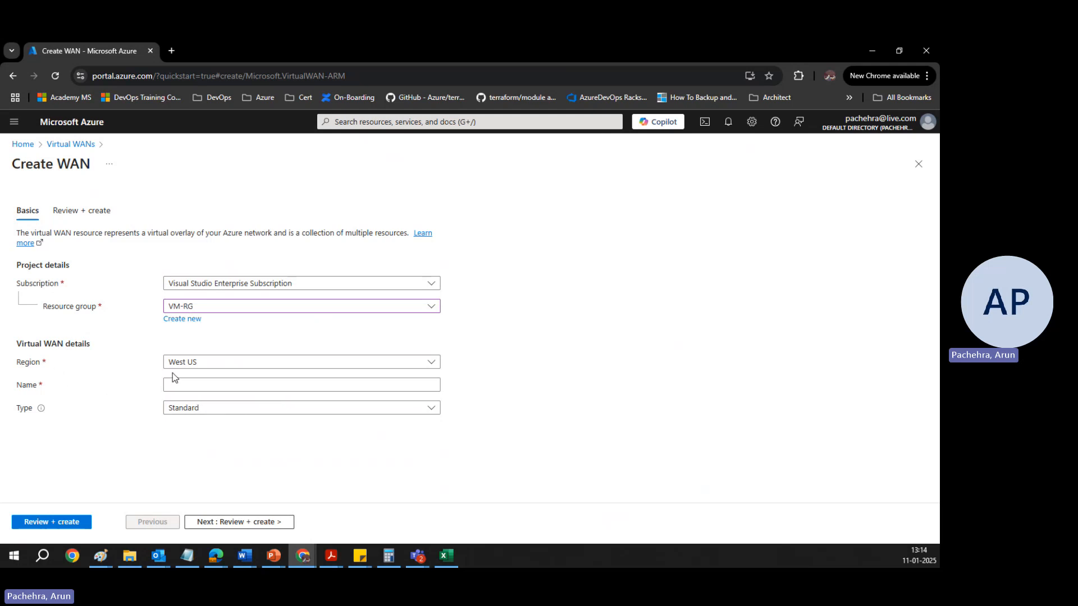
left_click(192, 365)
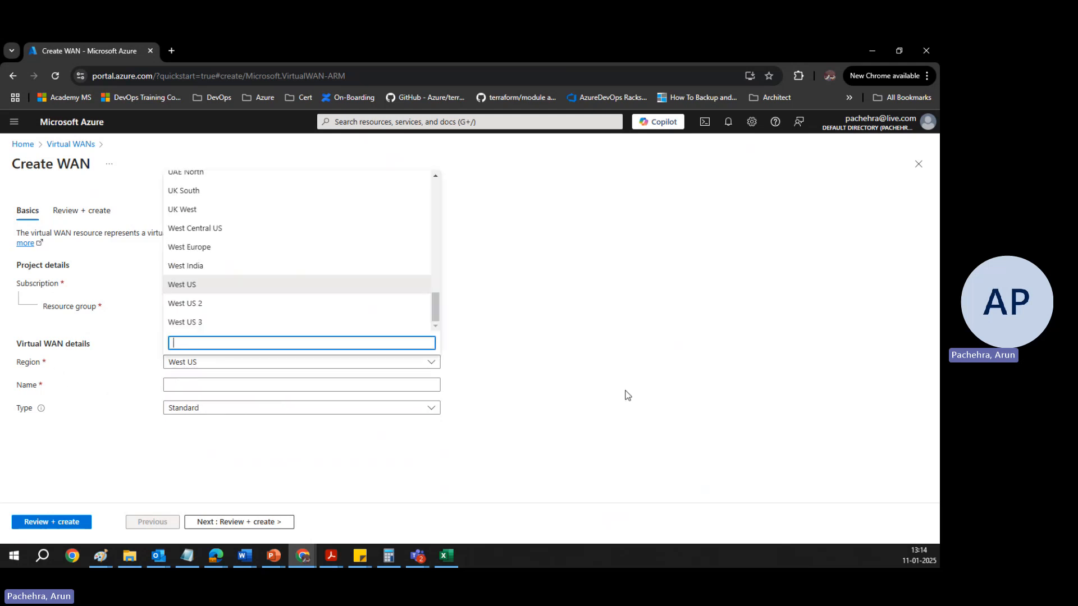
left_click(629, 395)
Name the virtual WAN azvirwan02 and keep its type as Standard after viewing the type options
left_click(170, 387)
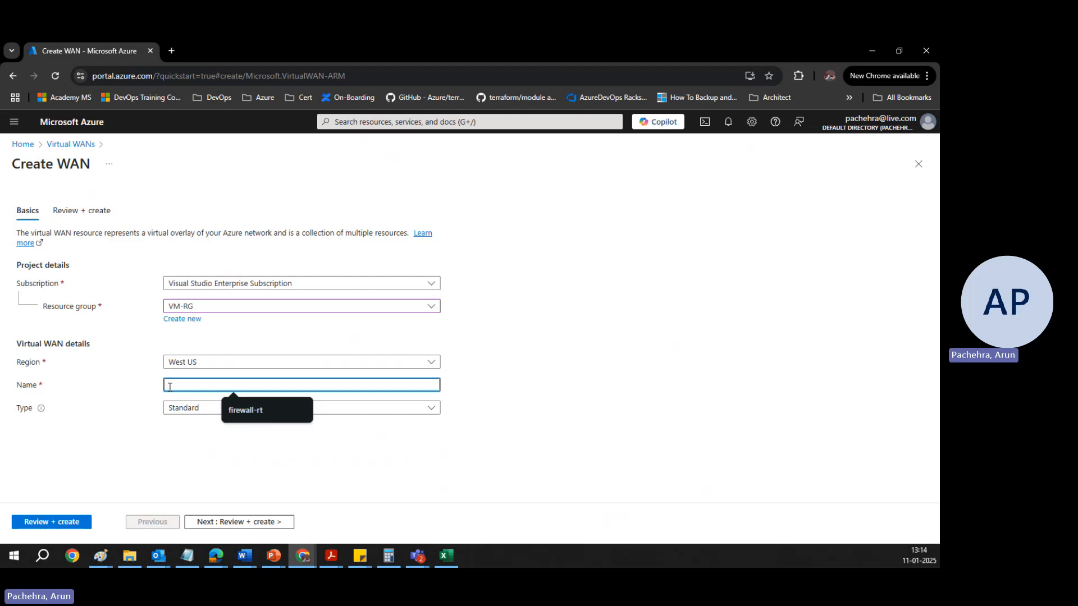
type("az")
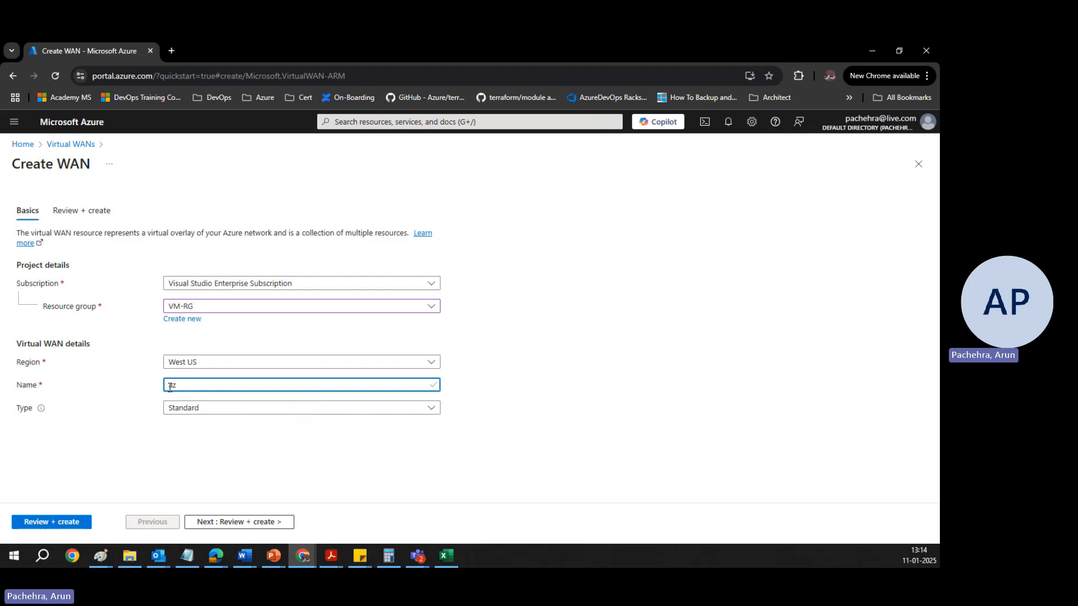
type("virwan02")
left_click(210, 413)
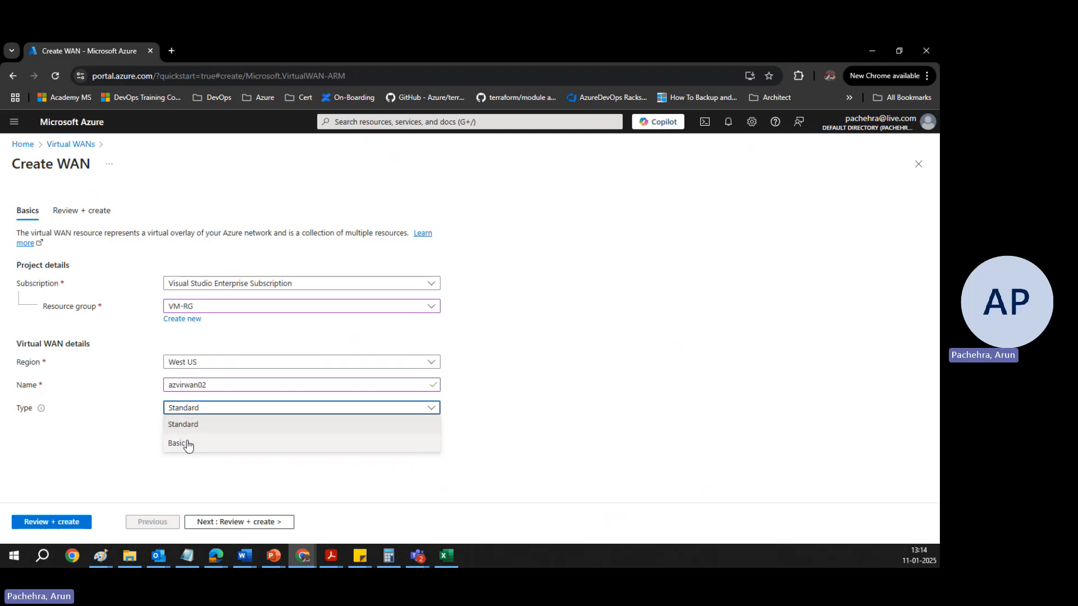
left_click(129, 450)
mouse_move(41, 412)
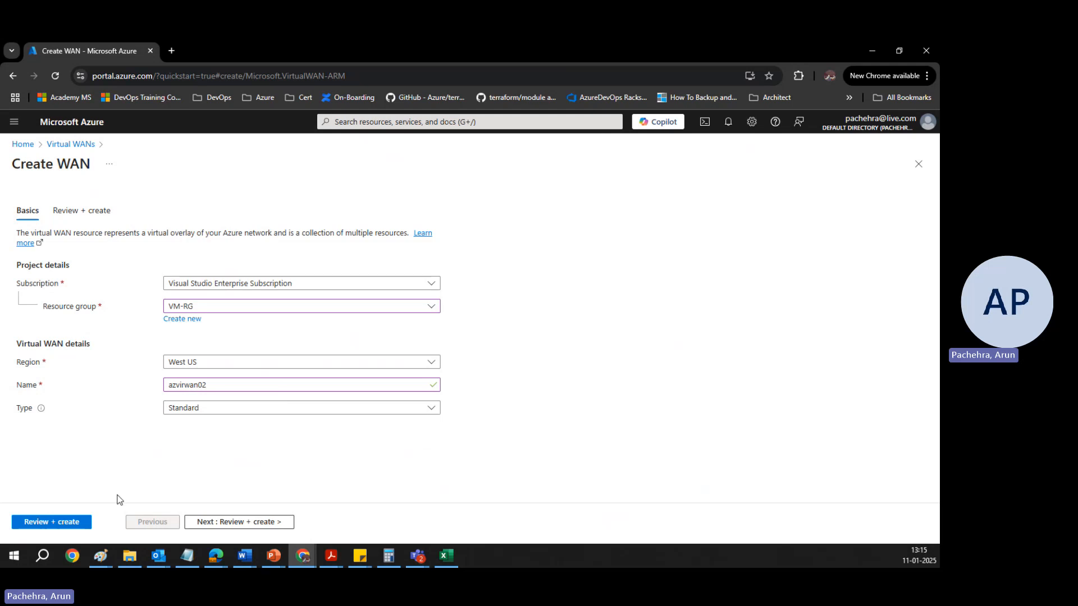
Review and create the azvirwan02 virtual WAN, and close its deployment overview
left_click(54, 528)
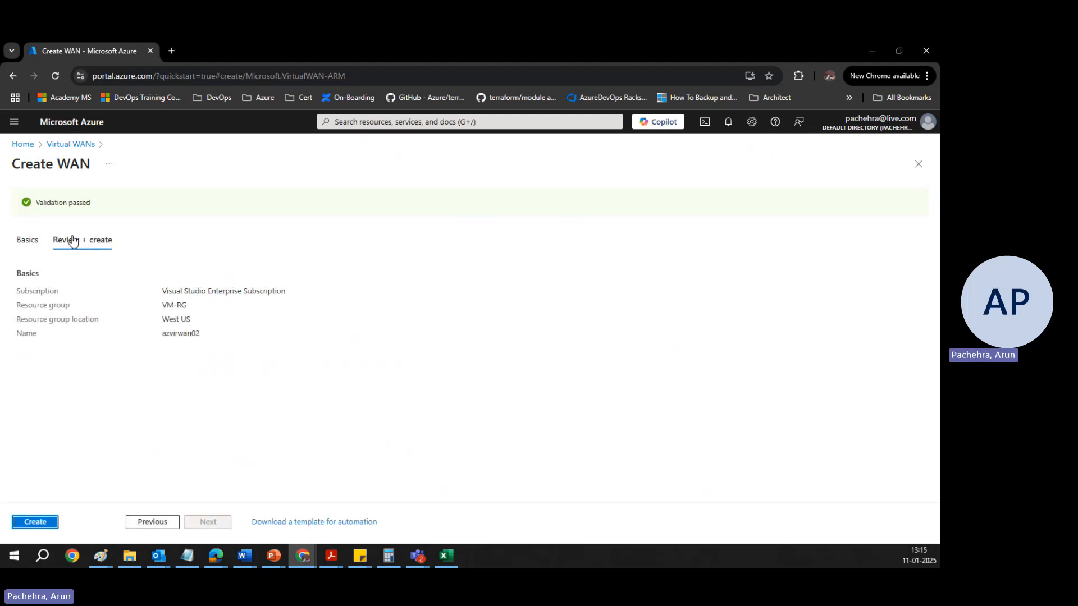
left_click(38, 523)
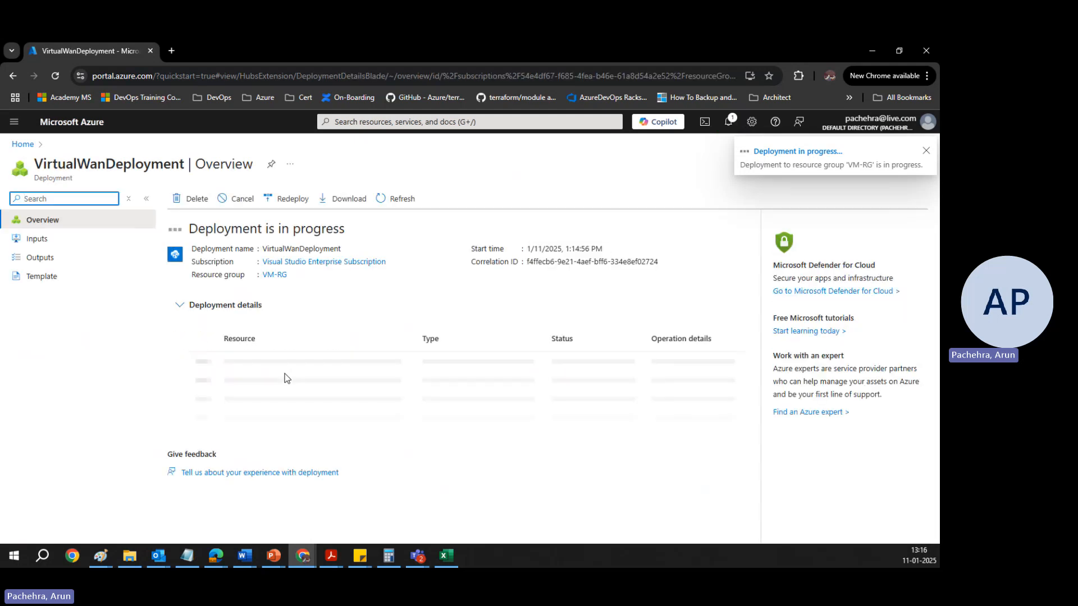
left_click(926, 154)
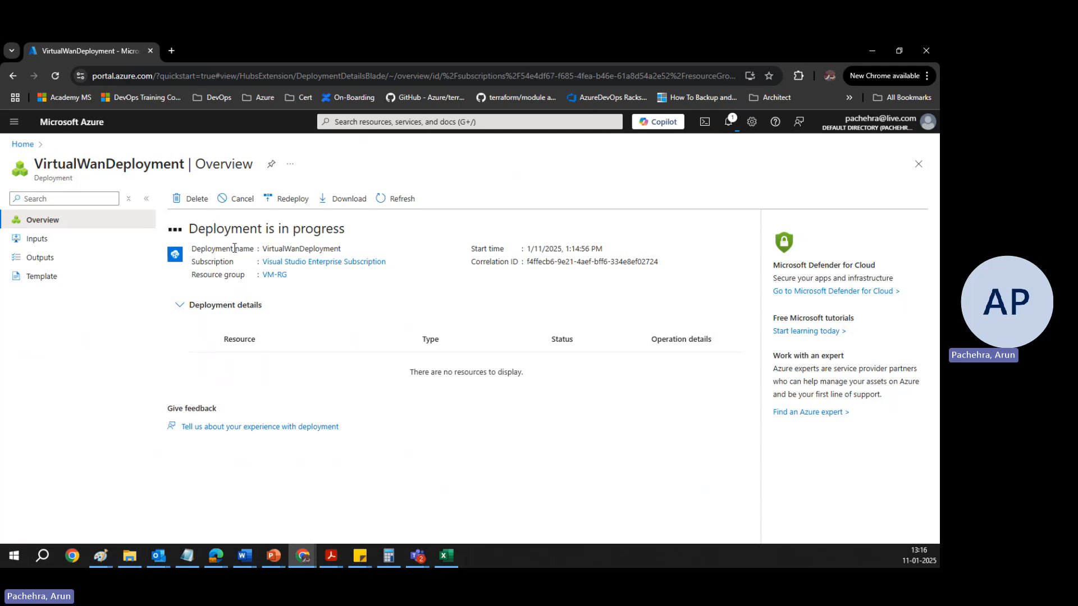
left_click(918, 166)
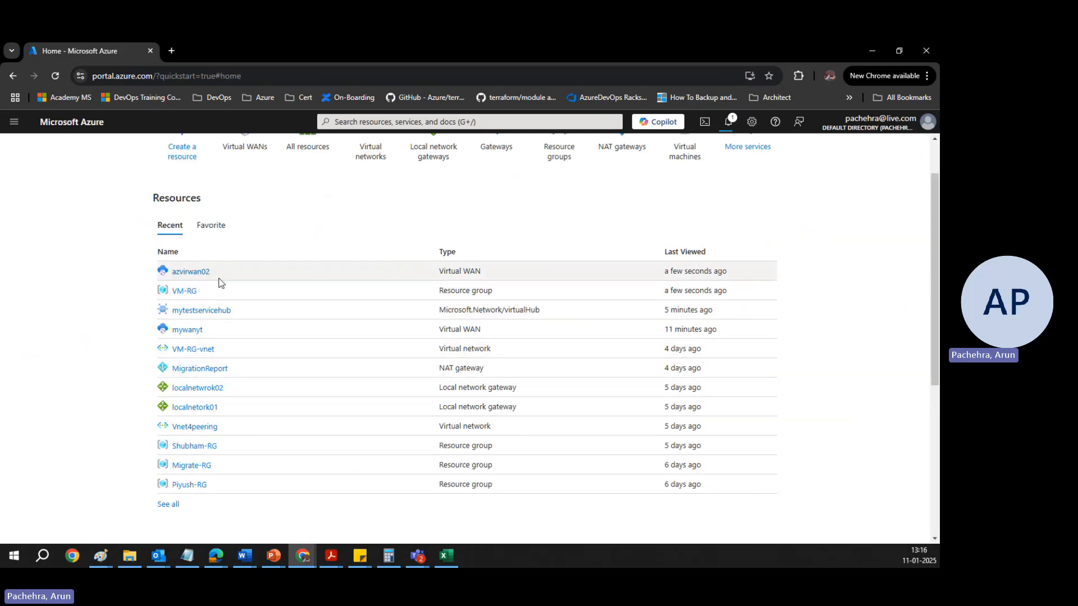
Open the mywanyt overview, return to the Virtual WANs list by searching for "wan", and check the deployment notifications
left_click(183, 335)
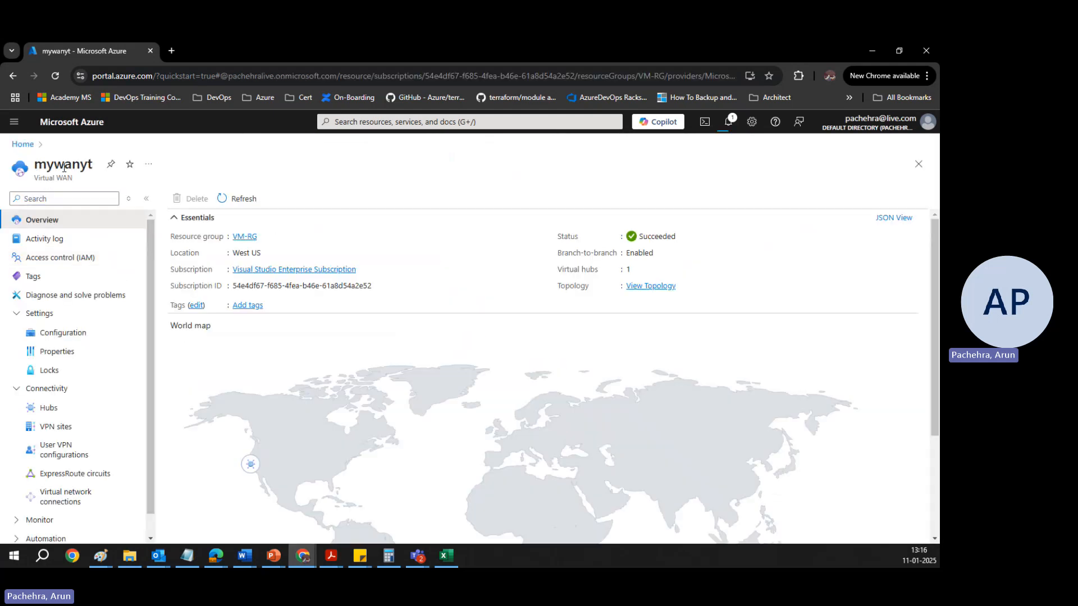
left_click(324, 123)
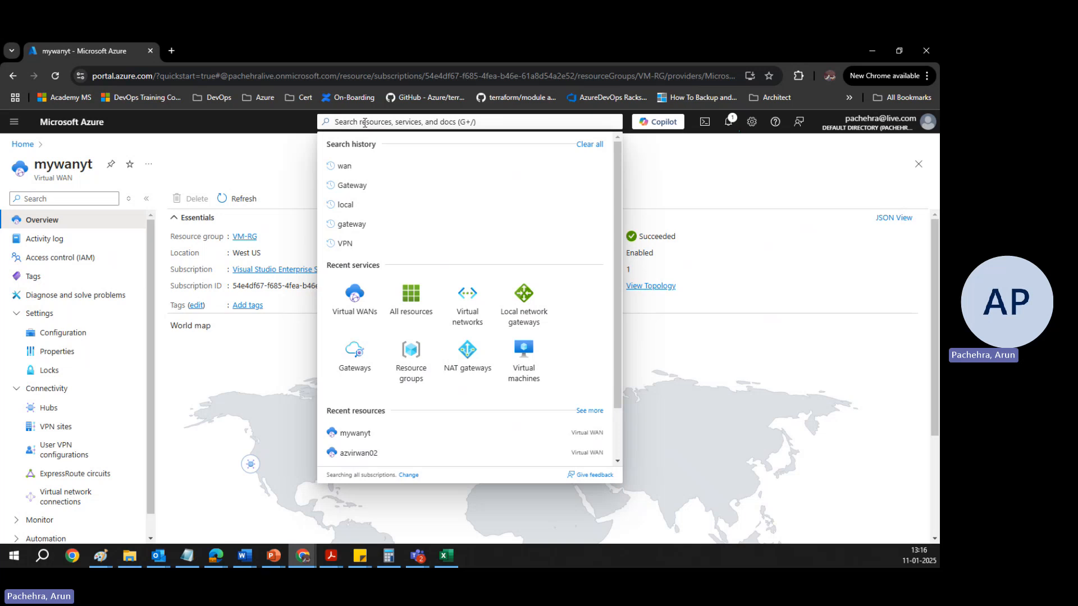
type("wan")
left_click(373, 220)
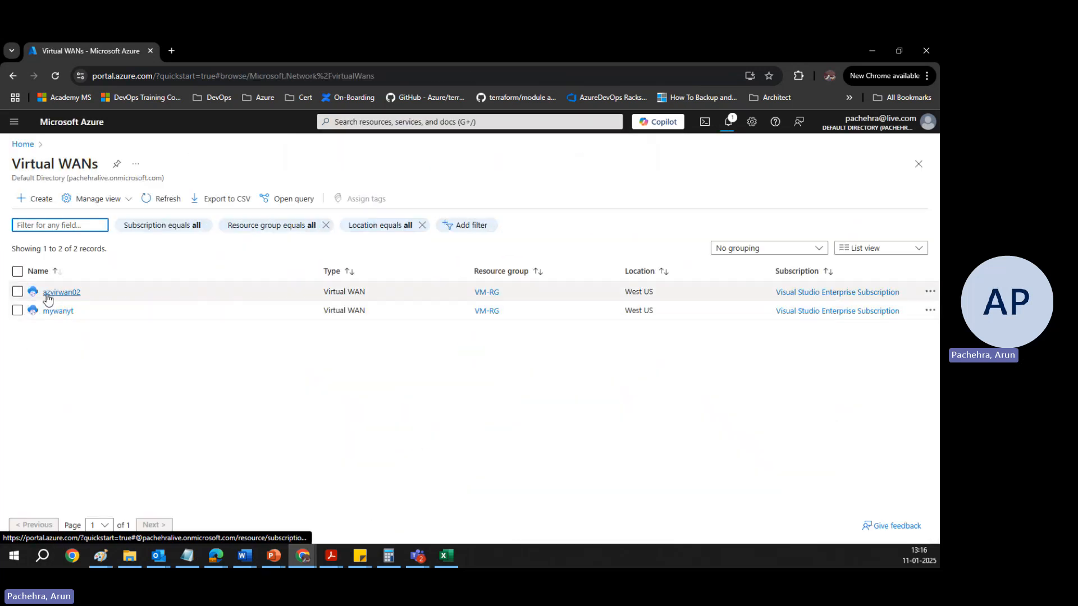
left_click(728, 125)
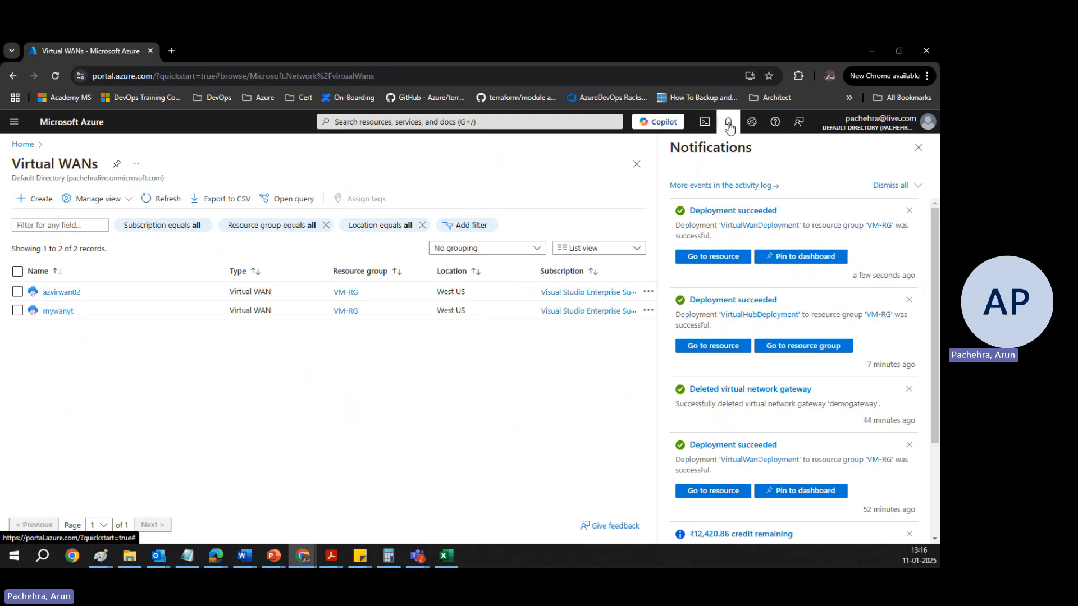
left_click(917, 148)
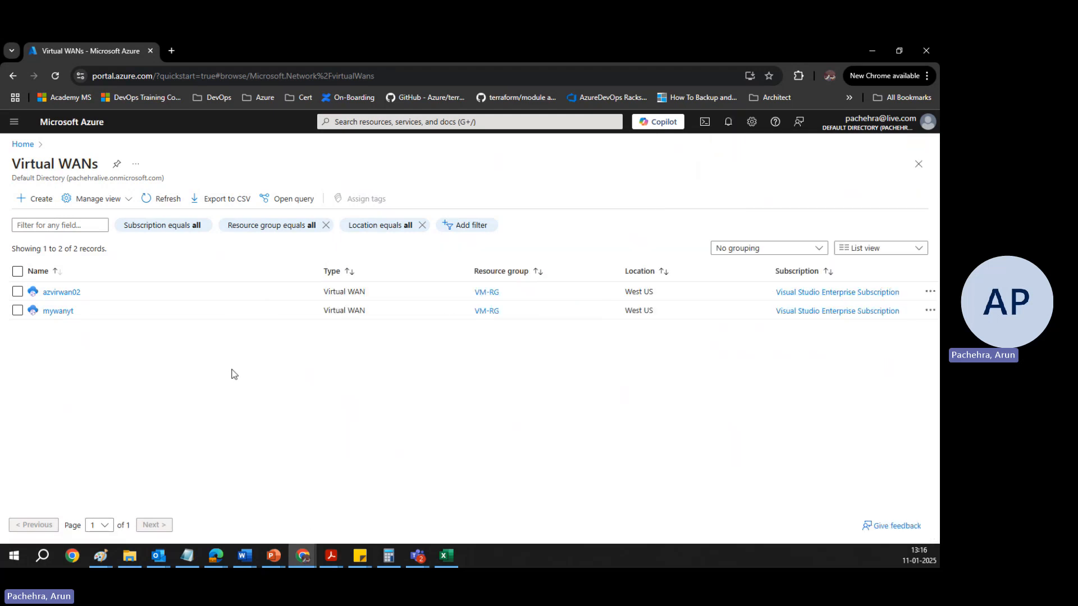
Open the azvirwan02 virtual WAN from the list and show its Configuration settings
left_click(58, 292)
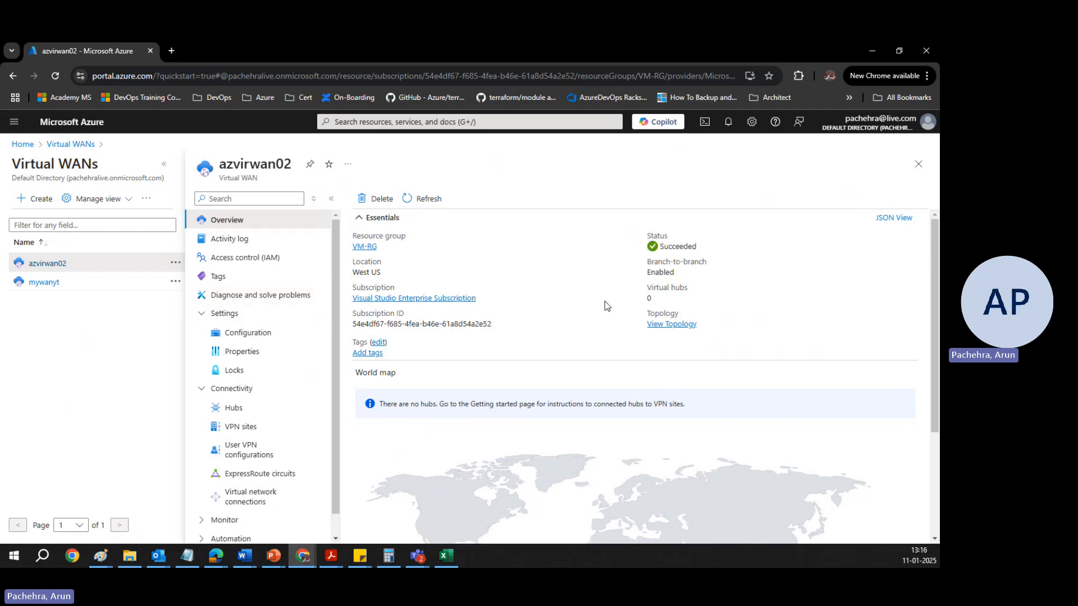
left_click(163, 168)
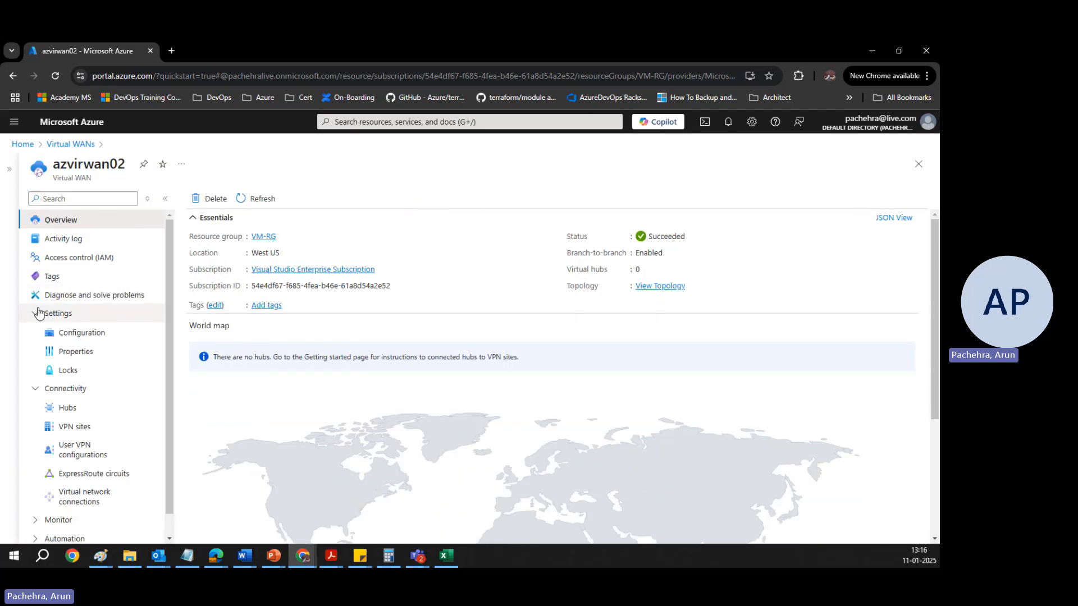
left_click(36, 313)
left_click(37, 313)
left_click(82, 334)
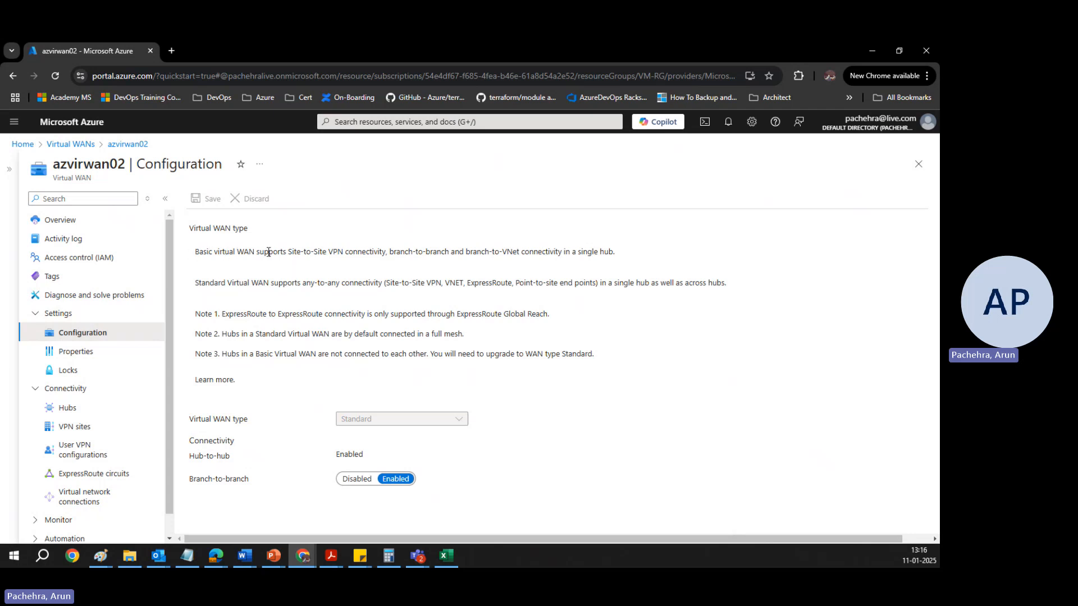
Highlight the Basic and Standard virtual WAN type descriptions to compare their supported connectivity
left_click_drag(288, 252, 615, 252)
left_click(462, 251)
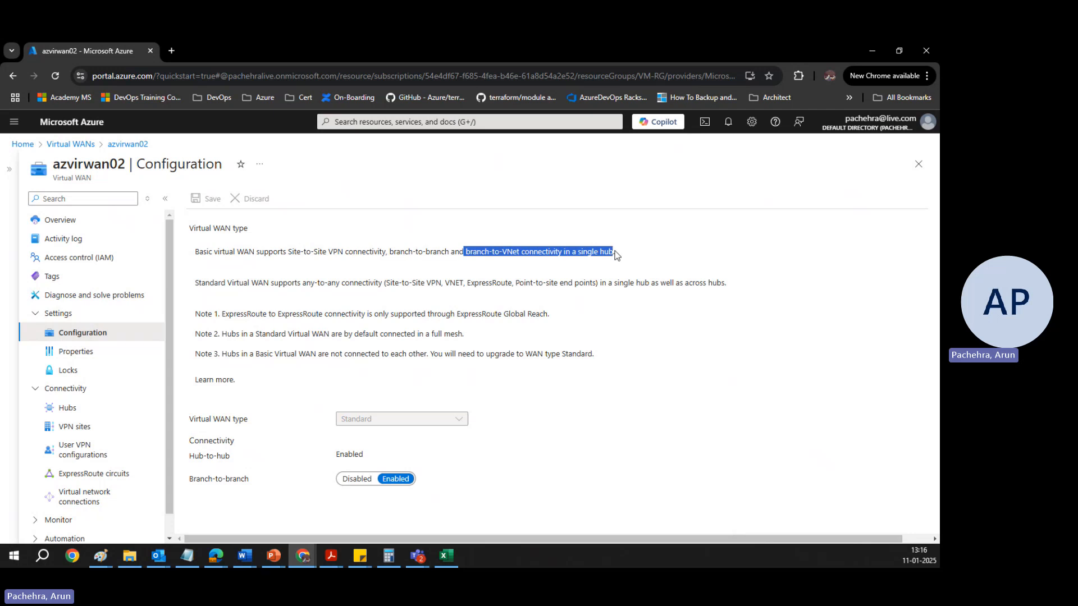
left_click(616, 254)
left_click_drag(559, 256, 382, 285)
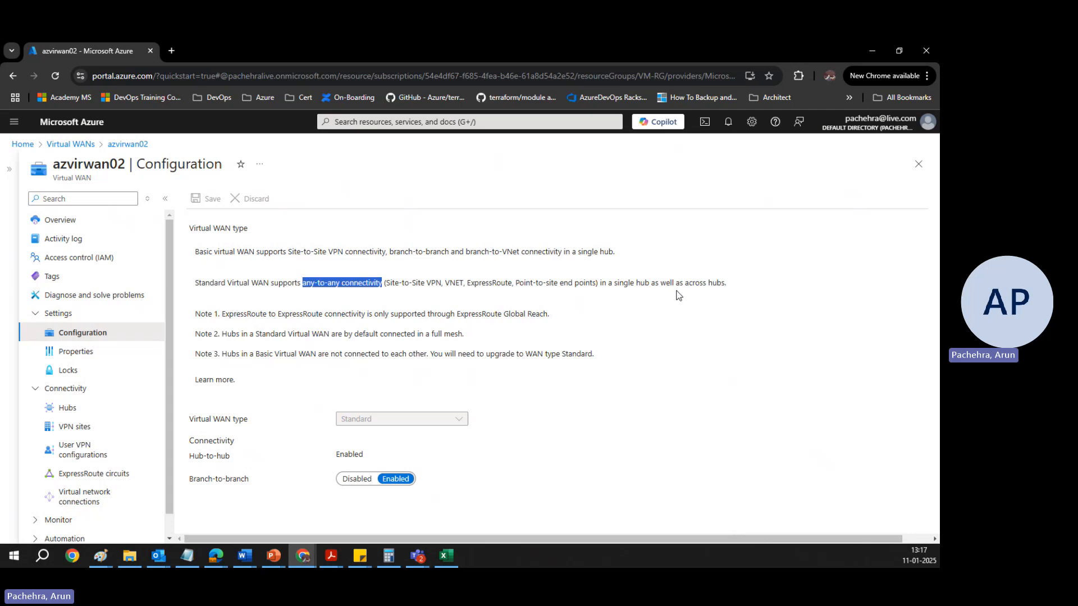
left_click_drag(725, 284, 199, 283)
Switch to Paint to examine the Azure Virtual WAN hub-and-spoke diagram, and return to the WAN's Configuration page
mouse_move(110, 553)
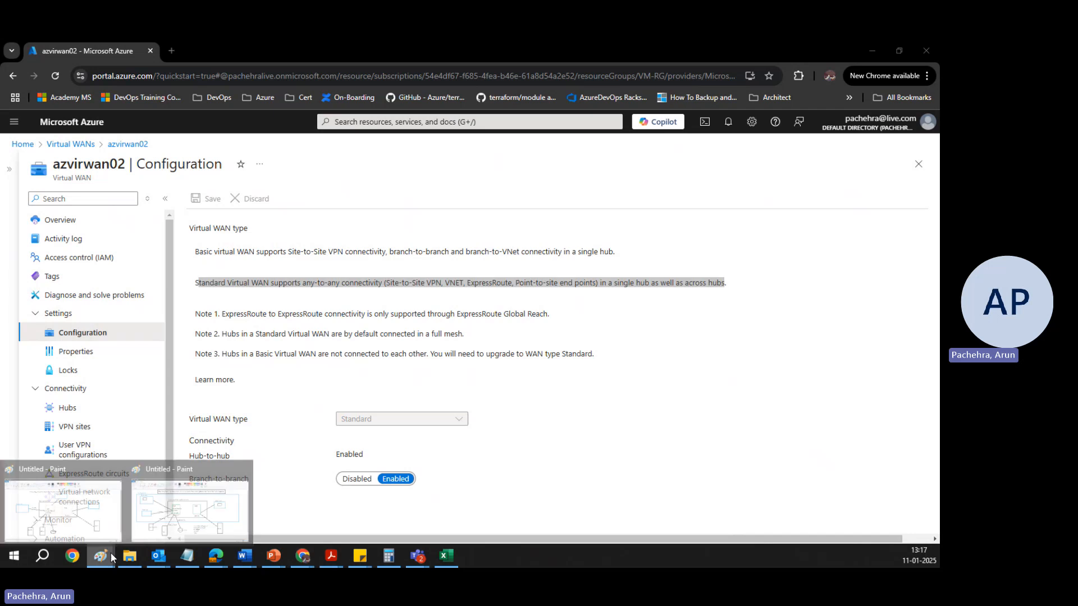
left_click(220, 510)
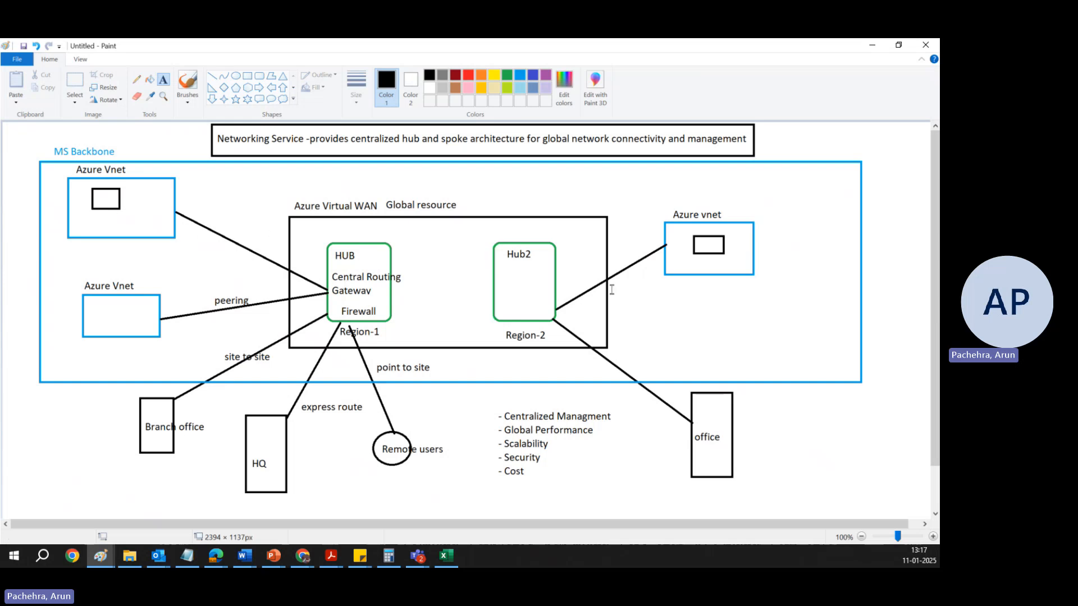
left_click(871, 48)
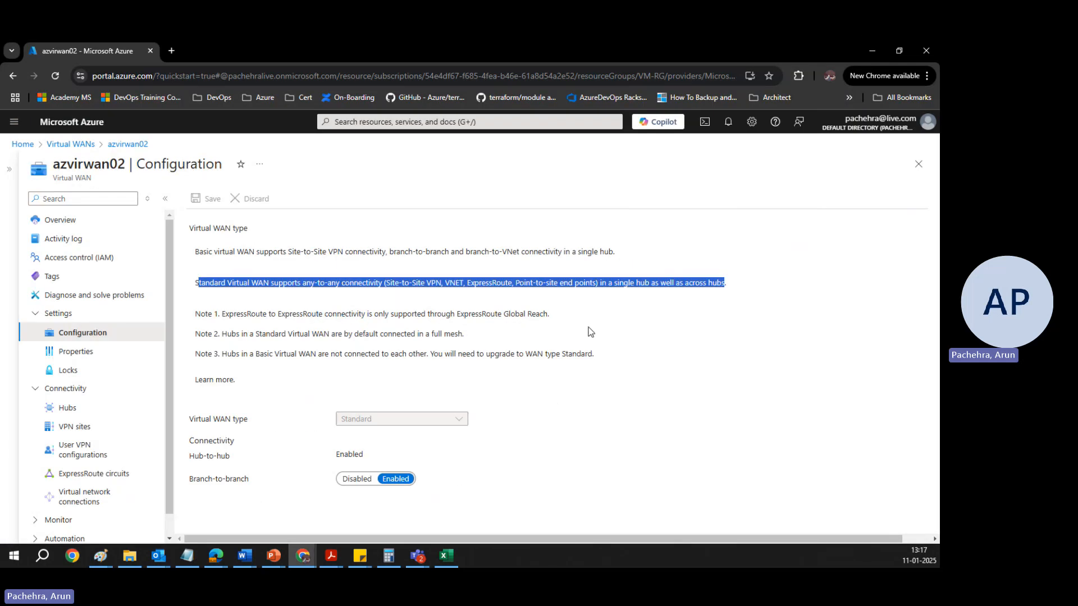
left_click(584, 329)
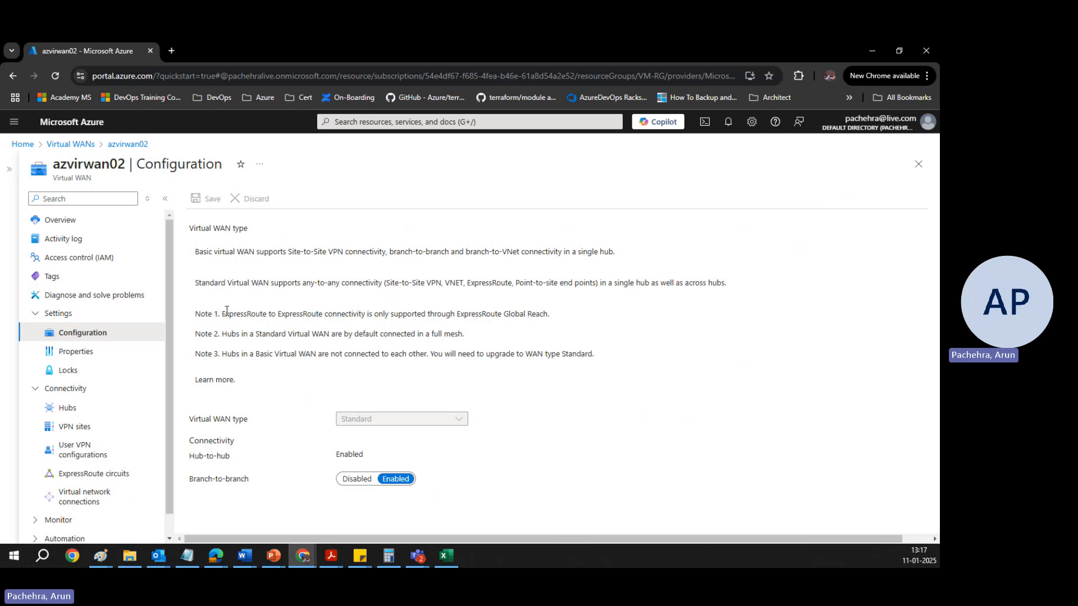
Highlight Note 1 to examine the ExpressRoute to ExpressRoute connectivity requirement and ExpressRoute Global Reach
left_click_drag(224, 313, 318, 315)
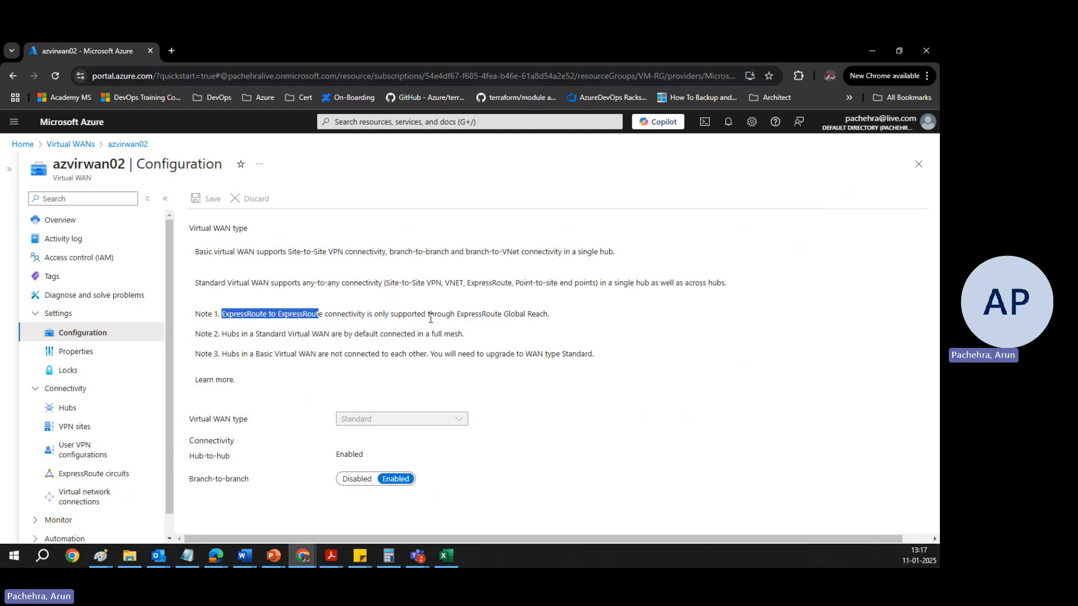
left_click_drag(551, 316, 459, 318)
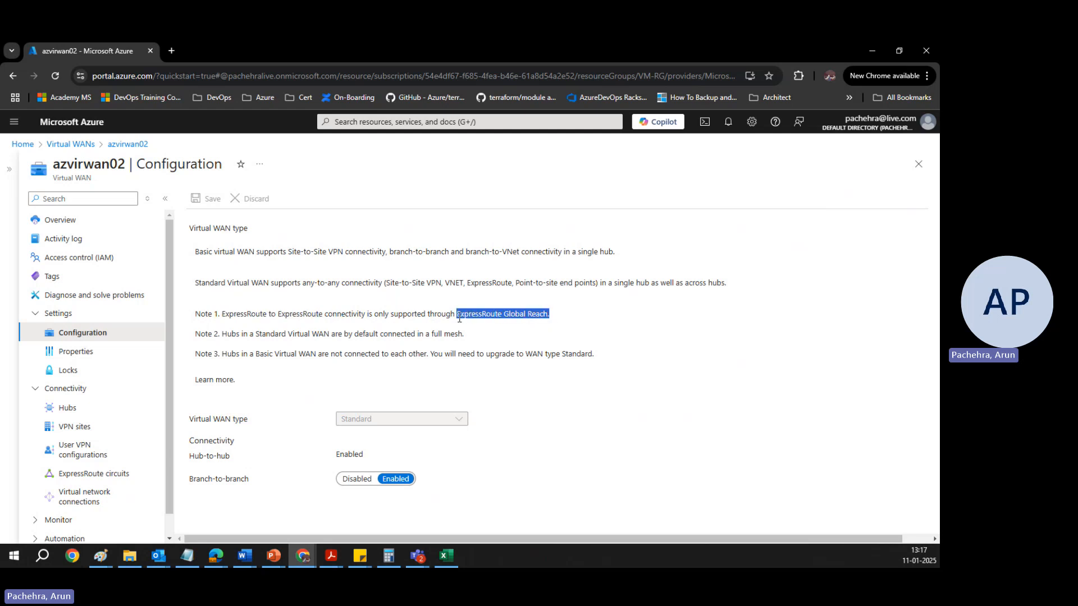
left_click(459, 318)
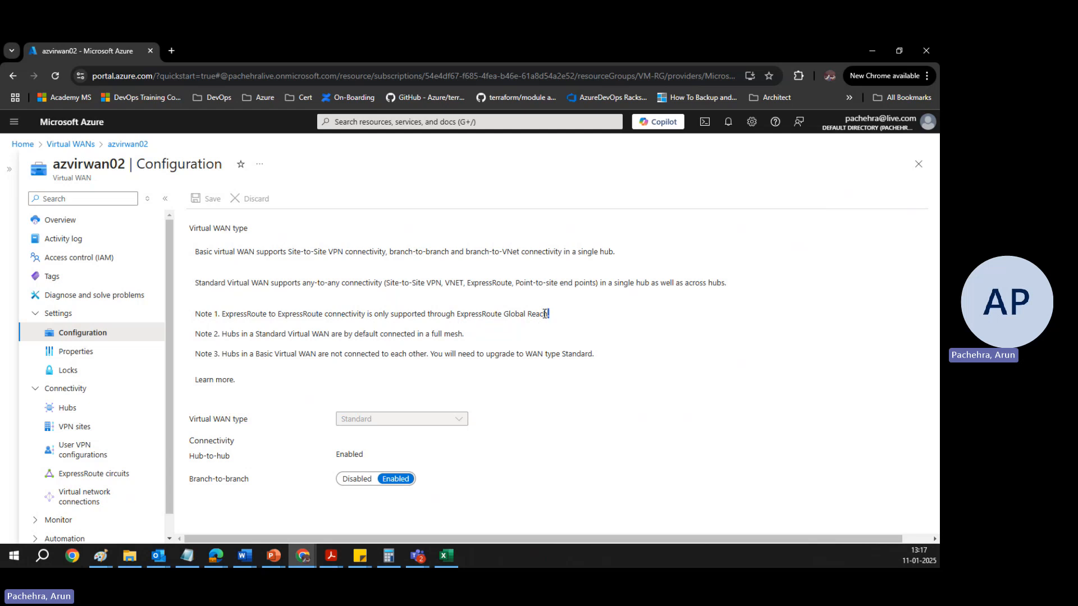
left_click_drag(554, 317, 223, 308)
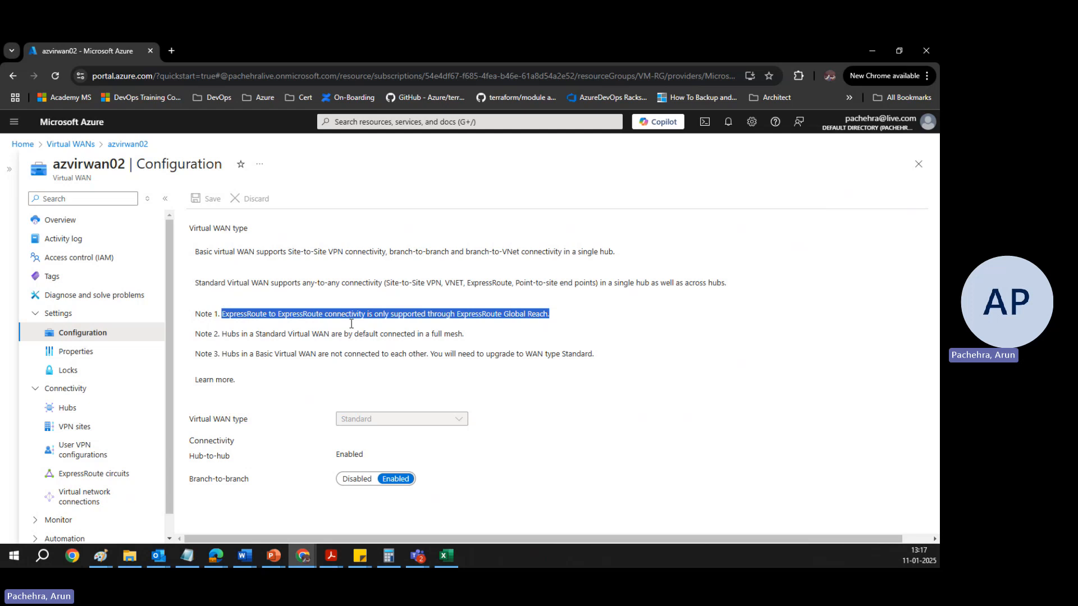
left_click(578, 319)
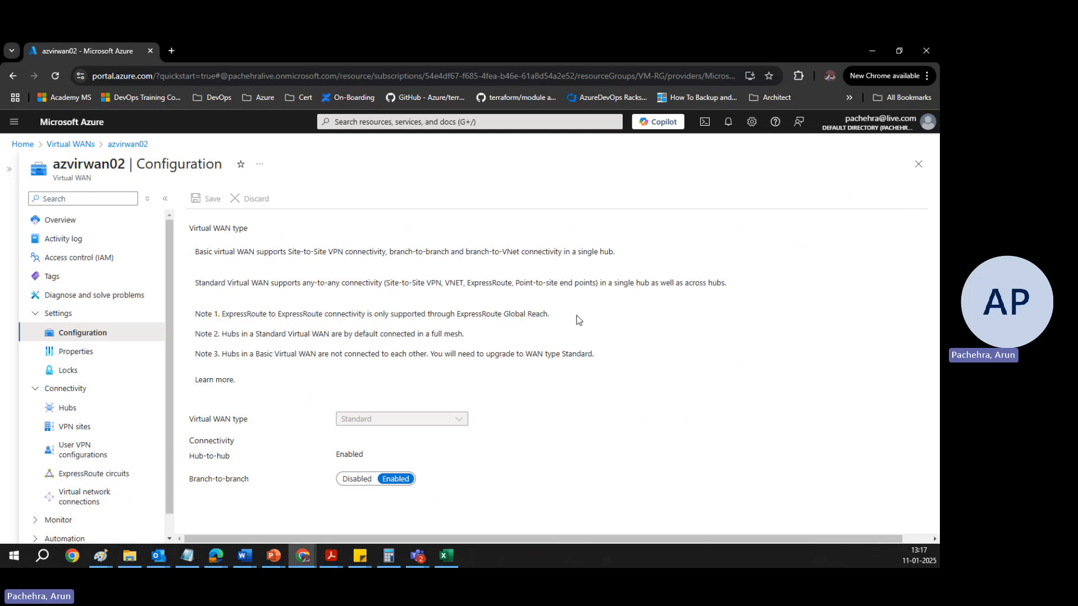
Highlight Notes 2 and 3 on the Configuration page to compare hub connectivity in Standard and Basic virtual WANs
left_click_drag(222, 333, 464, 334)
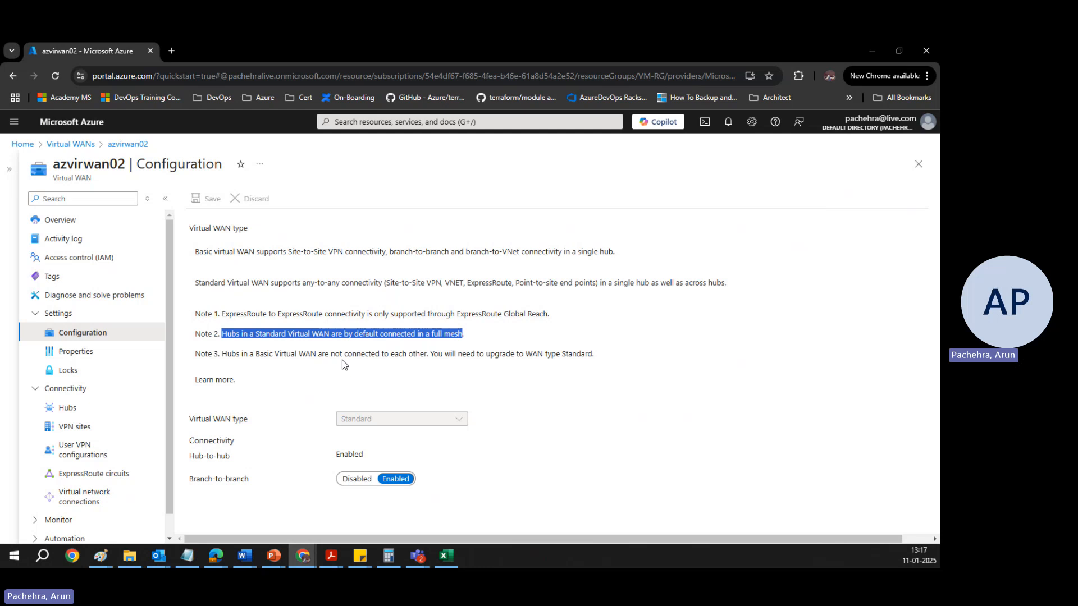
left_click(500, 359)
left_click_drag(595, 355, 222, 354)
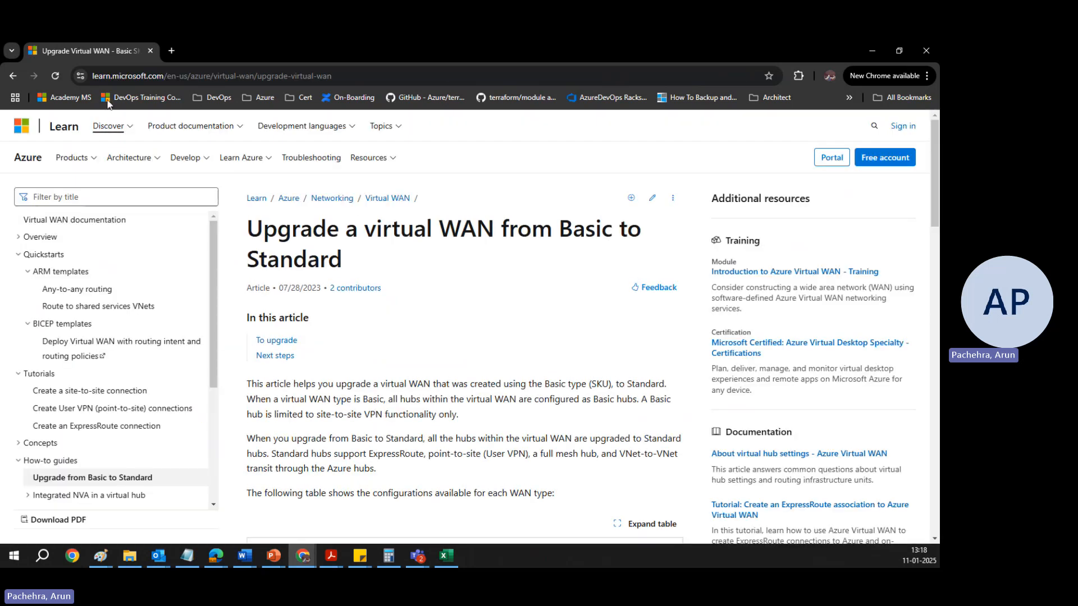
left_click(13, 74)
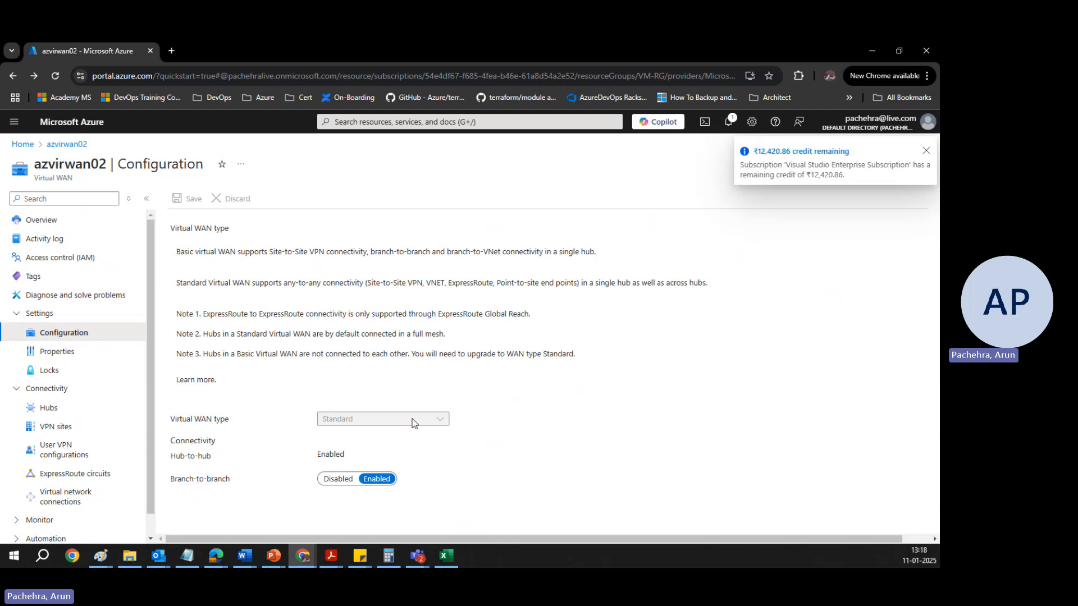
left_click(926, 149)
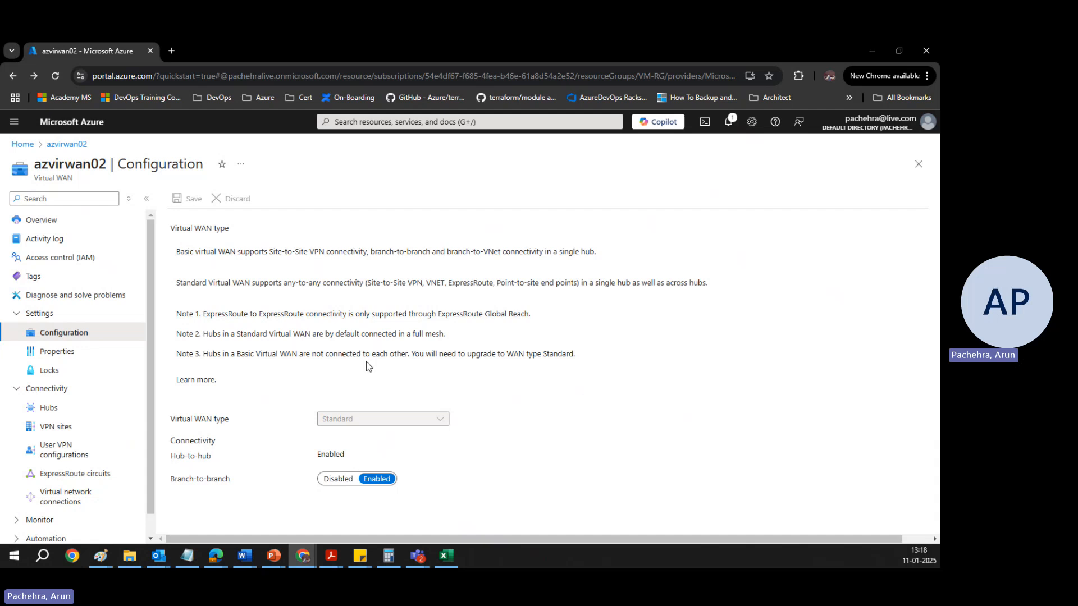
Start creating a new virtual hub in azvirwan02 and name it abchub01
left_click(60, 409)
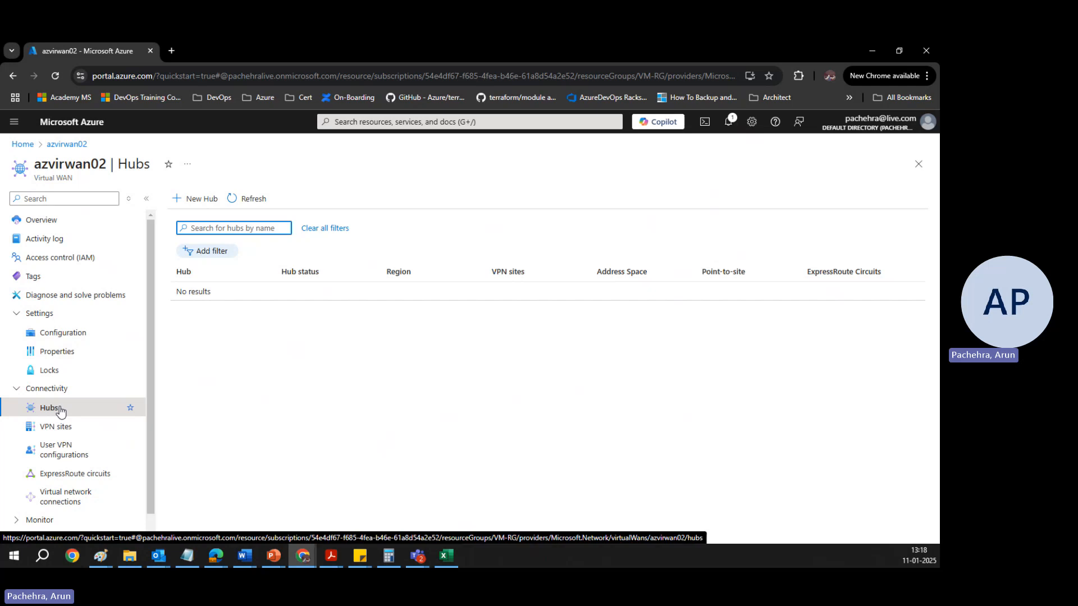
left_click(200, 199)
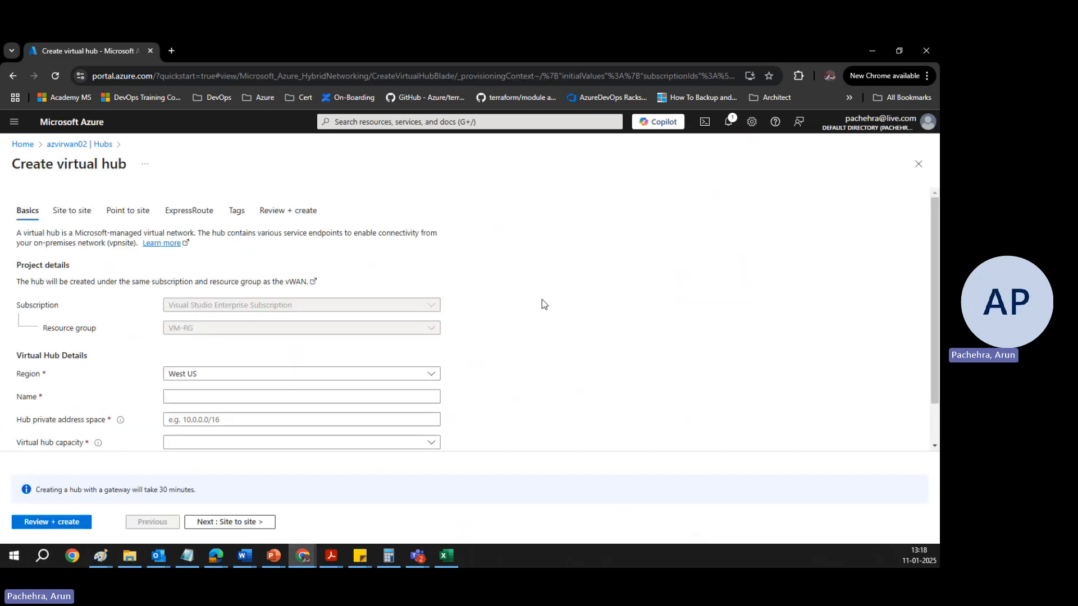
scroll(622, 289, "down", 2)
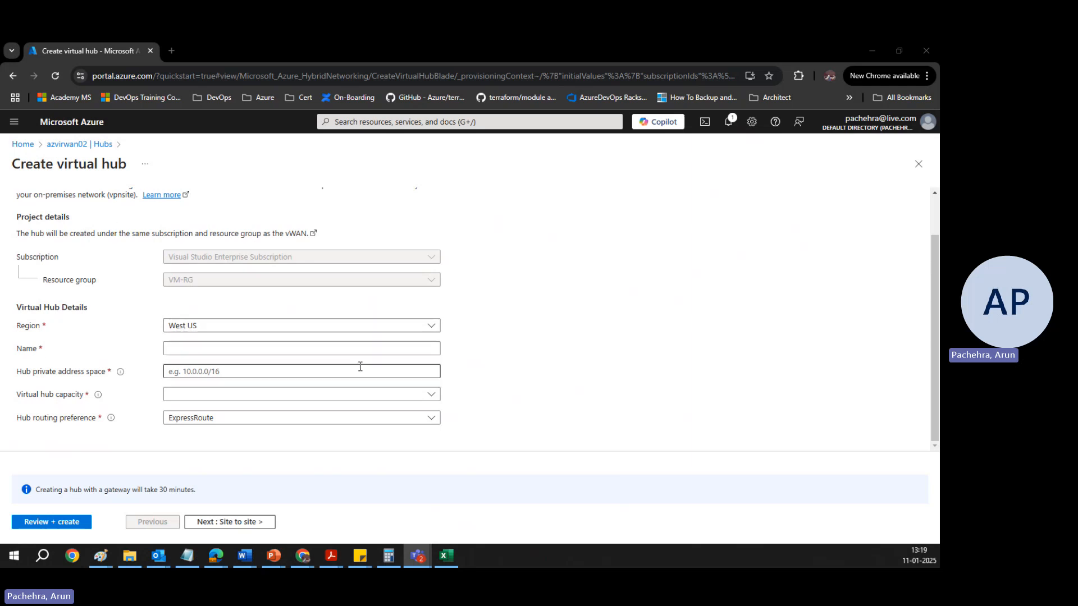
left_click(198, 349)
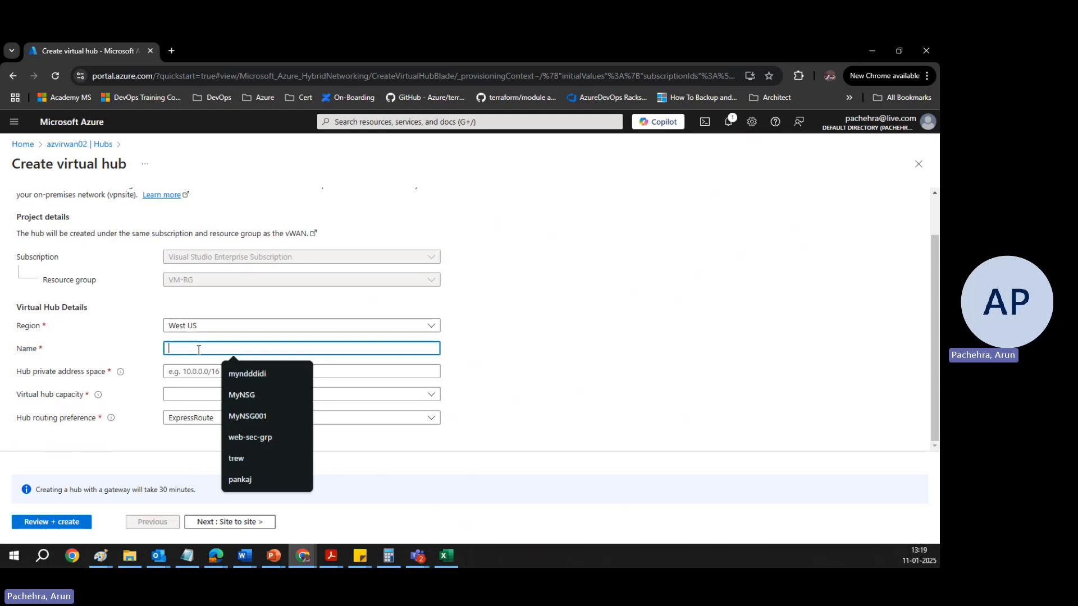
type("abc")
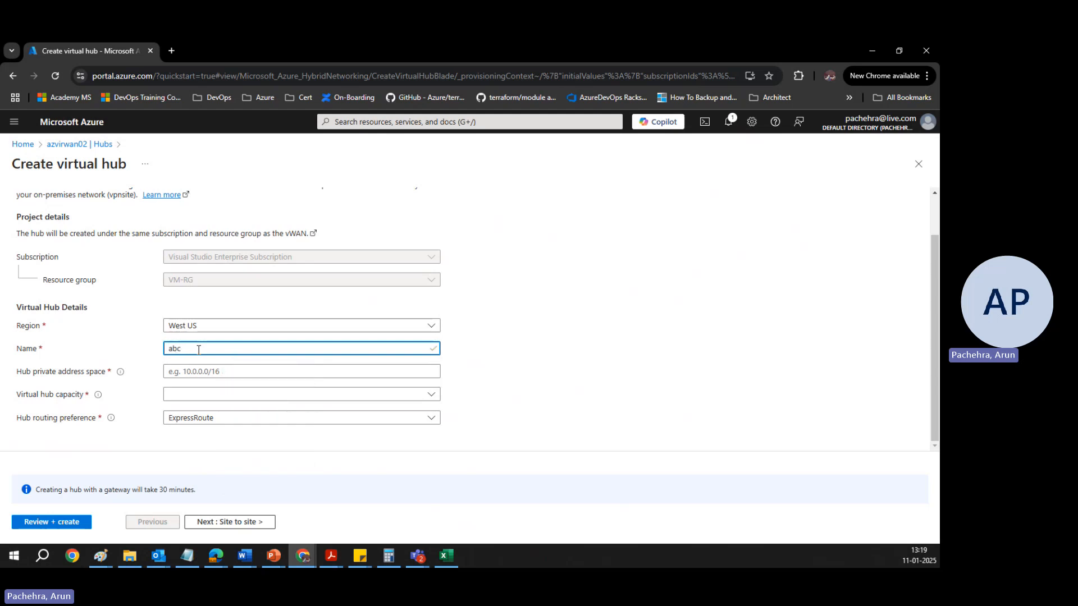
type("hub01")
Set the hub private address space to 10.10.0.0/16
mouse_move(121, 376)
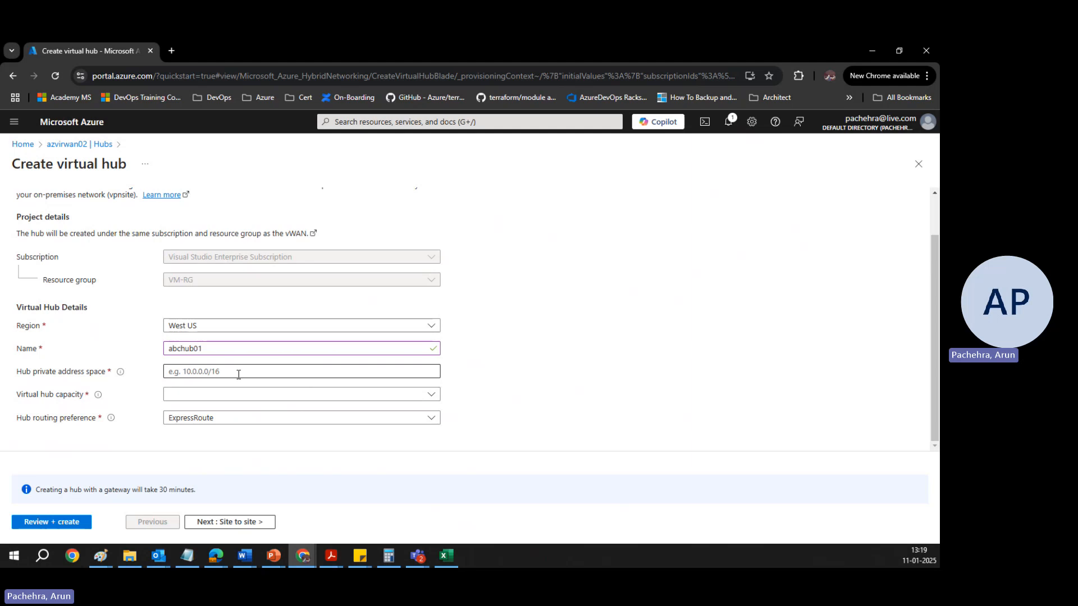
left_click(207, 372)
type("10.10")
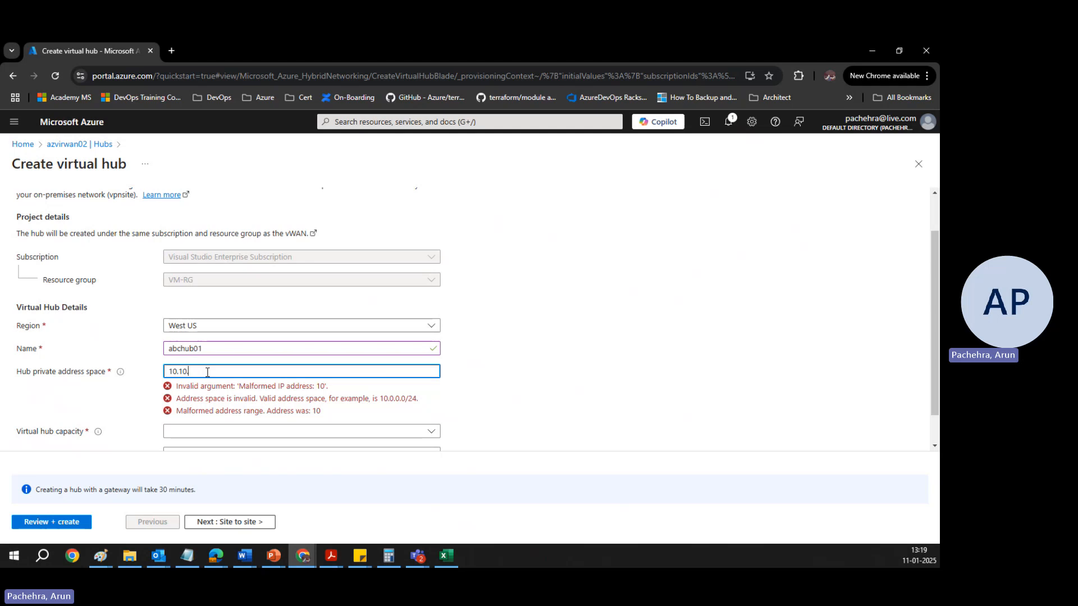
type(".0.0/")
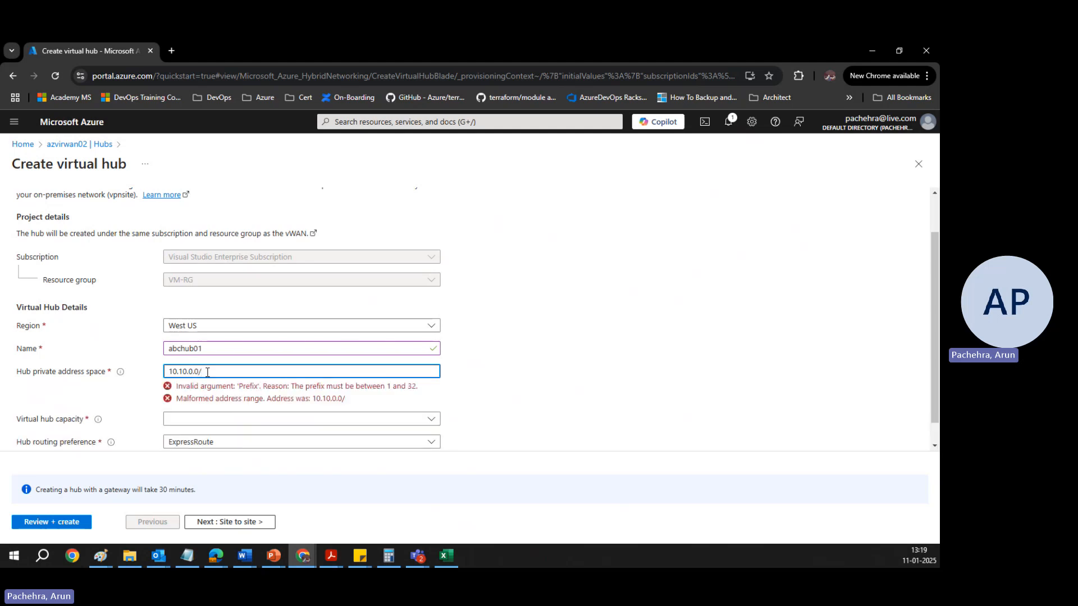
type("16")
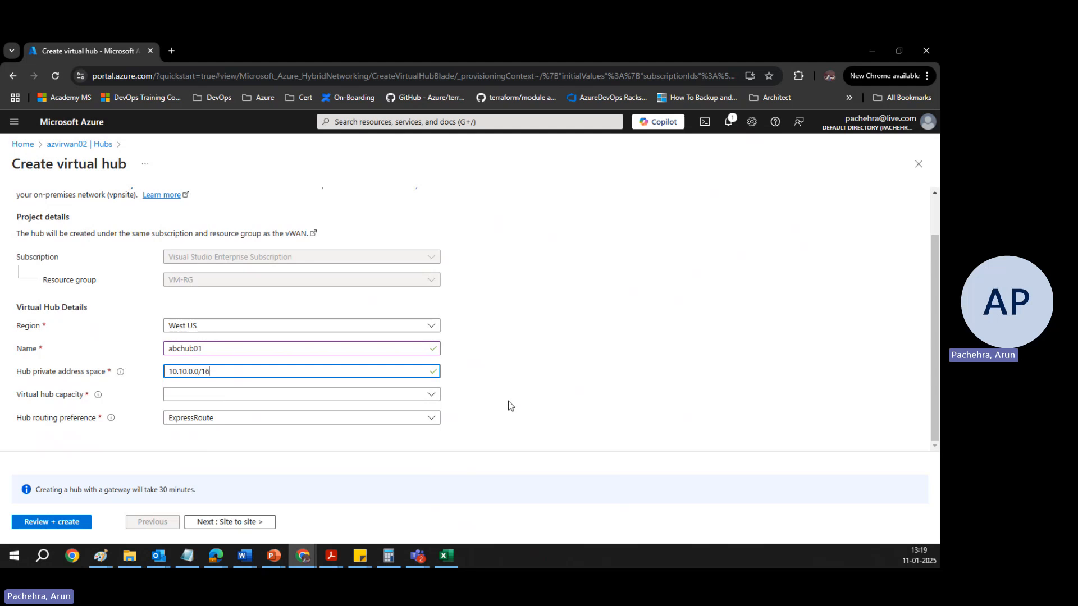
Set the hub capacity to 2 Routing Infrastructure Units (3 Gbps Router, Supports 2000 VMs) and the hub routing preference to VPN
mouse_move(98, 396)
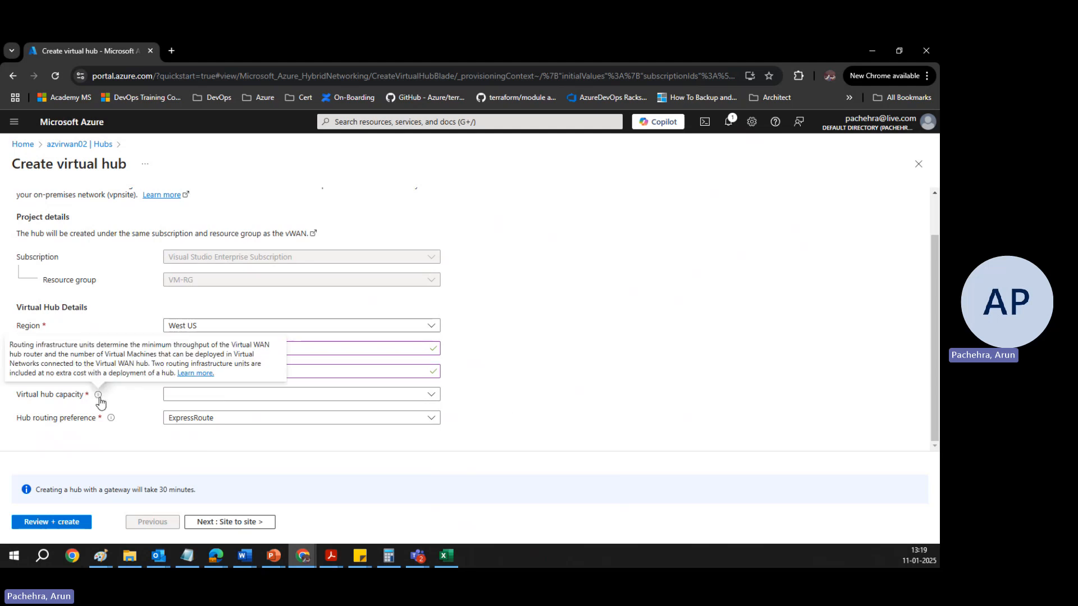
left_click(270, 400)
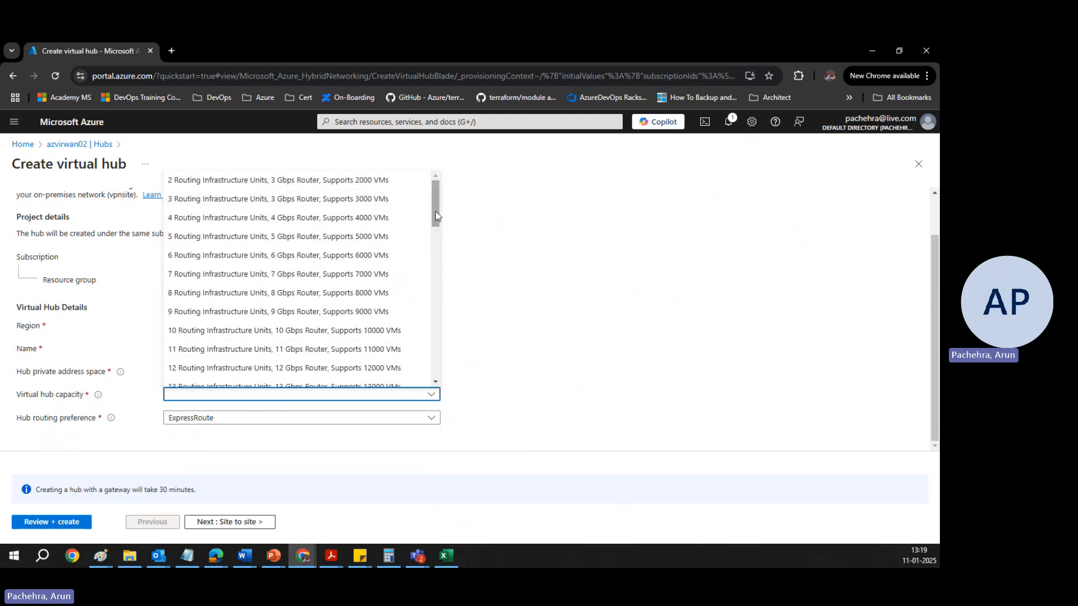
left_click_drag(437, 217, 442, 186)
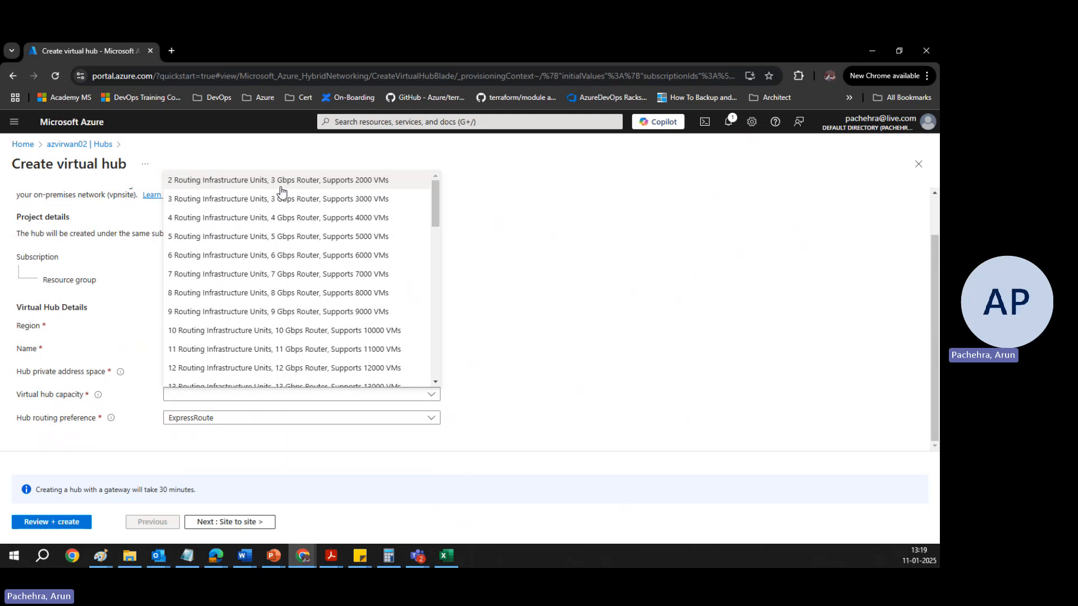
left_click(377, 183)
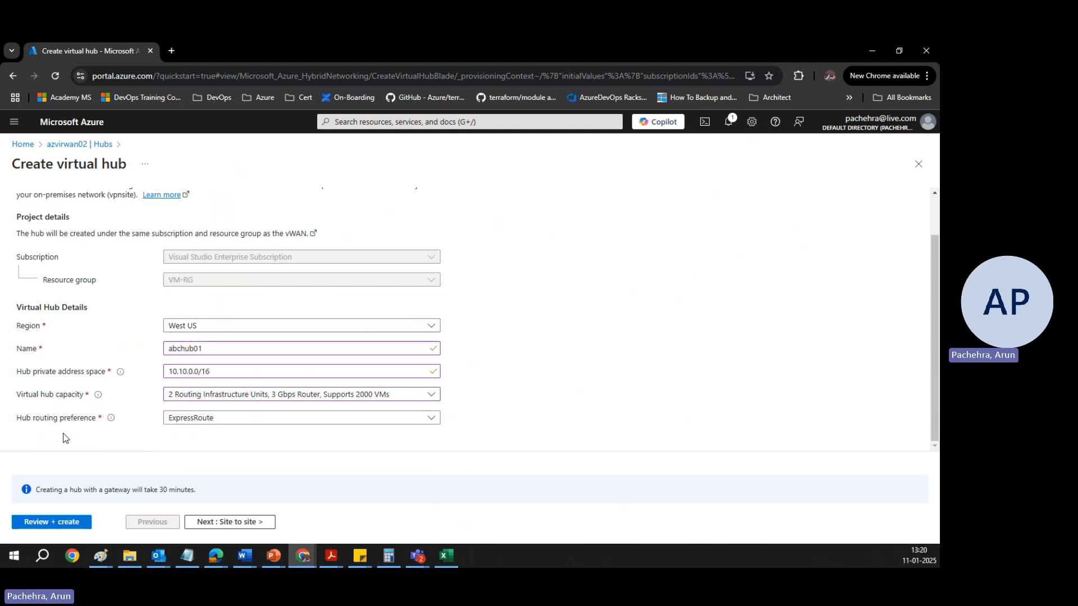
left_click(277, 421)
left_click(185, 452)
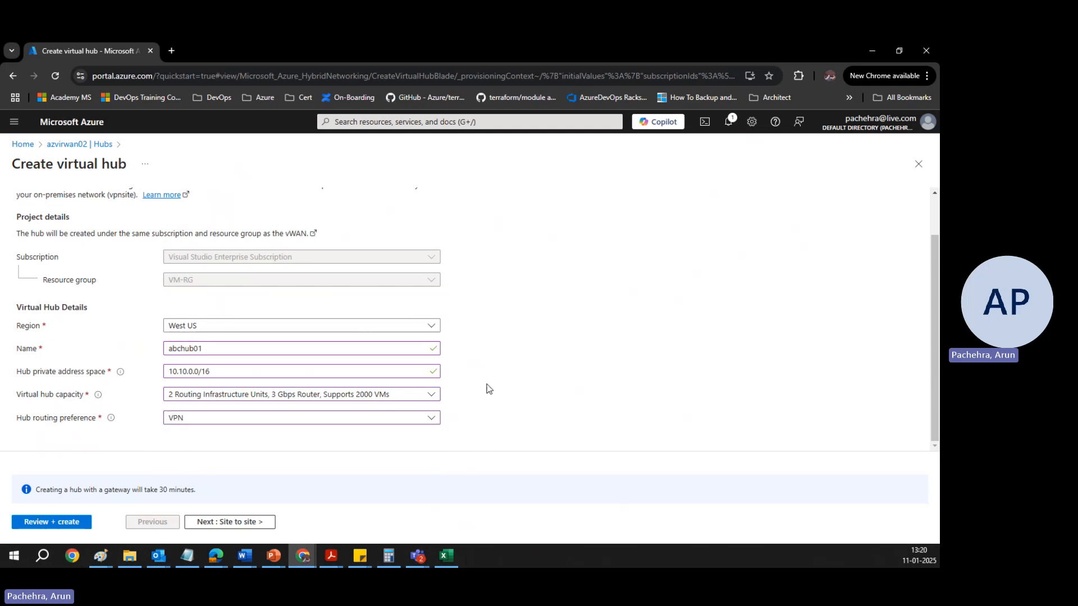
Continue to the Site to site settings, and switch to Paint and back to examine the branch connections in the Virtual WAN diagram
left_click(238, 524)
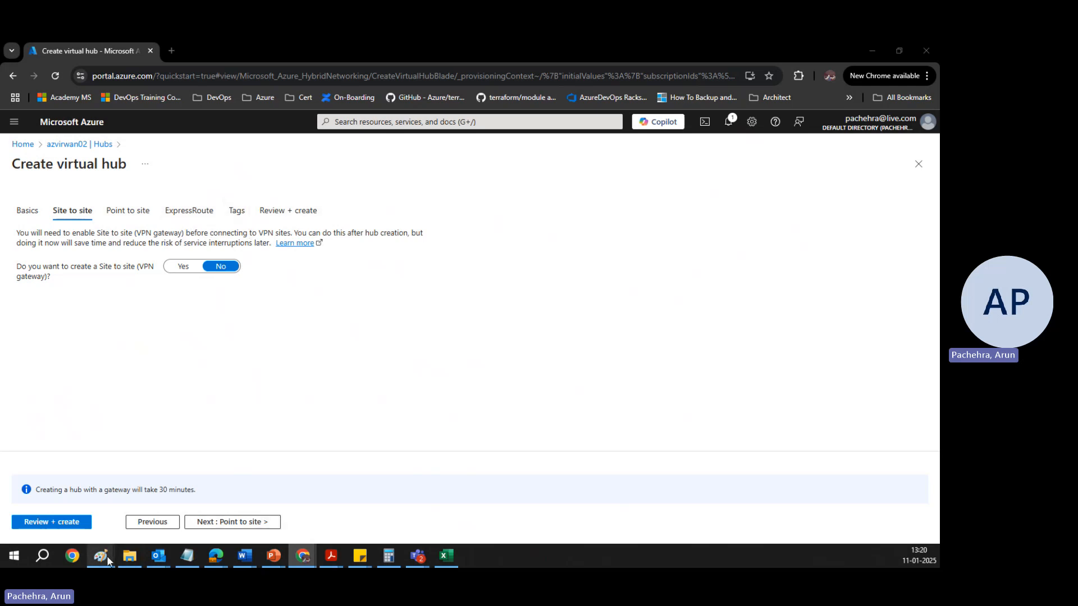
mouse_move(107, 556)
left_click(185, 526)
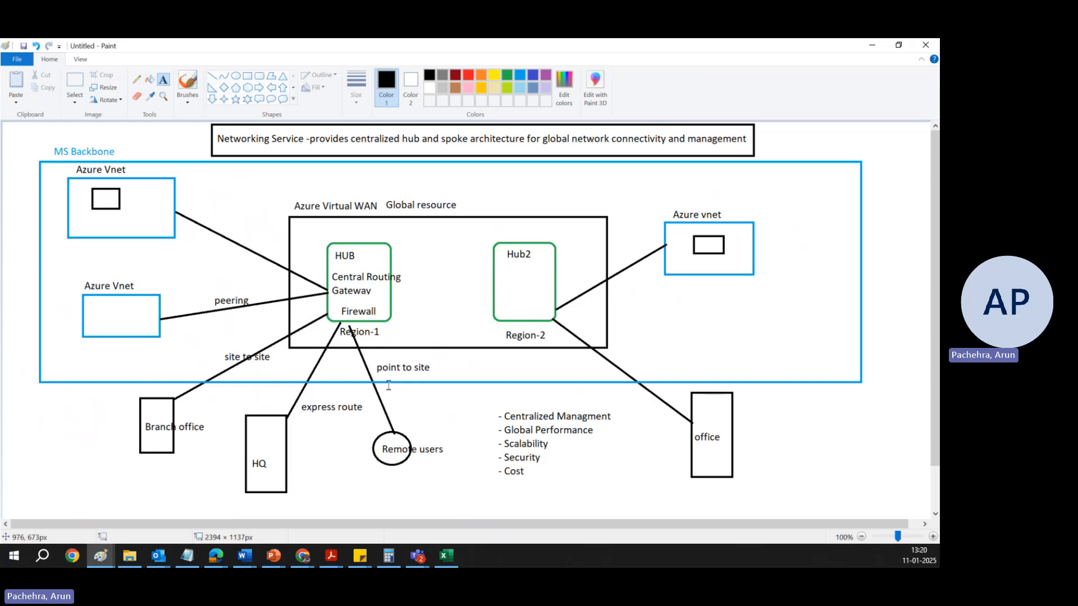
left_click(869, 46)
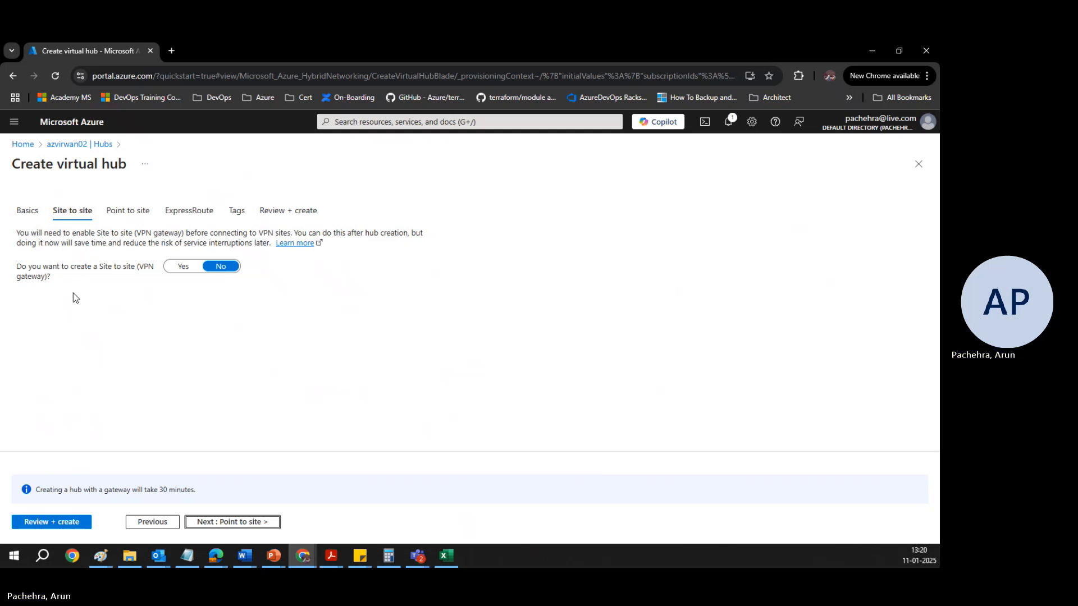
Try enabling the site-to-site VPN gateway with 1 scale unit - 500 Mbps x 2, and switch it back to No
left_click(182, 267)
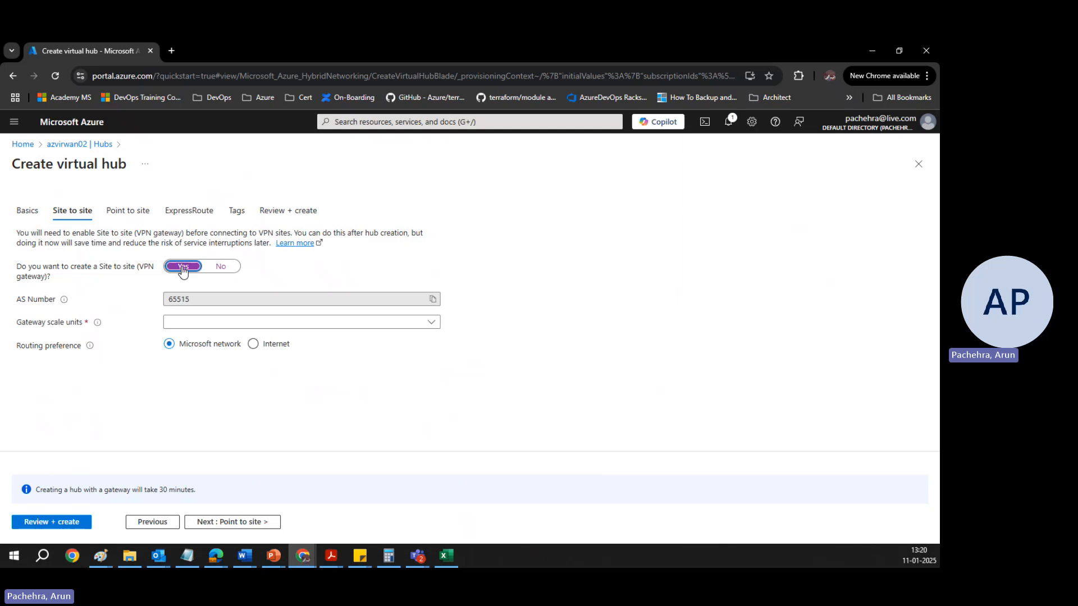
left_click(192, 325)
left_click(220, 364)
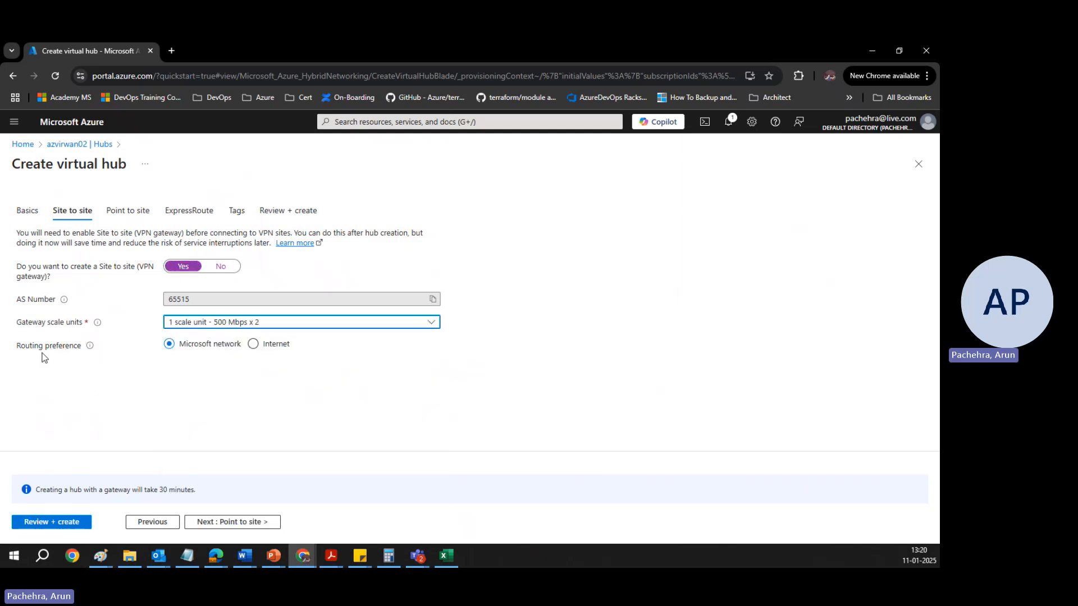
left_click(227, 269)
Validate the virtual hub settings and create the abchub01 hub
left_click(61, 521)
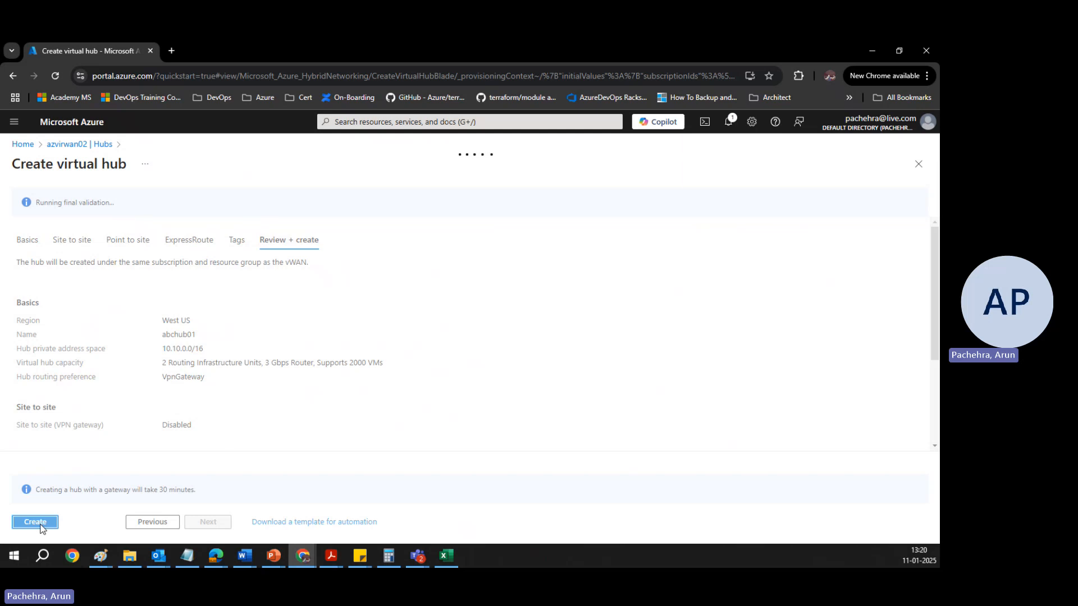
left_click(35, 522)
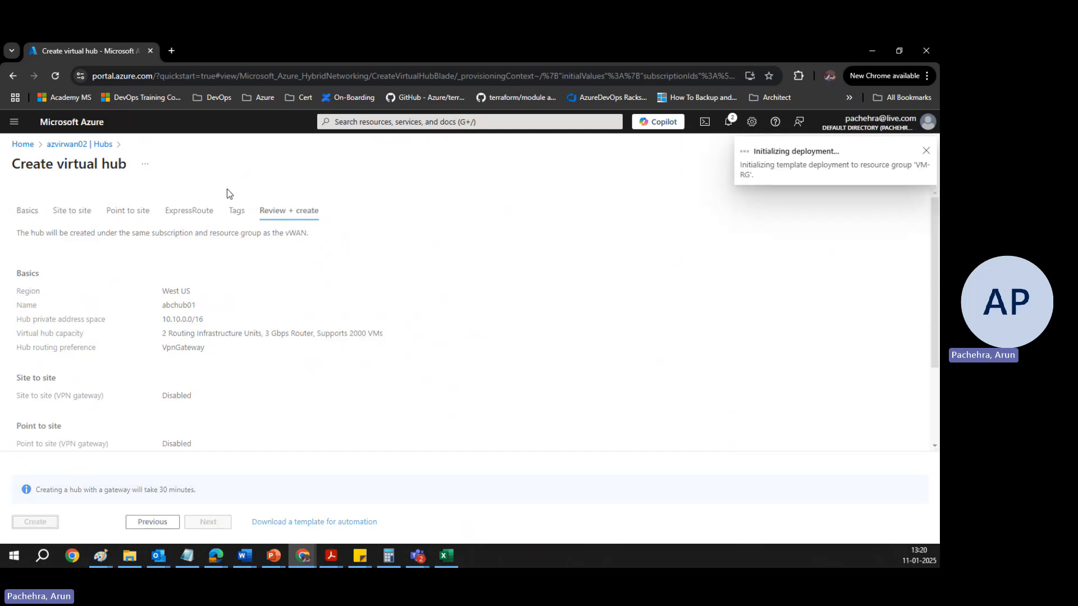
Try to open the mywanyt virtual WAN from a search for "wan", and check the notifications for the hub deployment
left_click(385, 123)
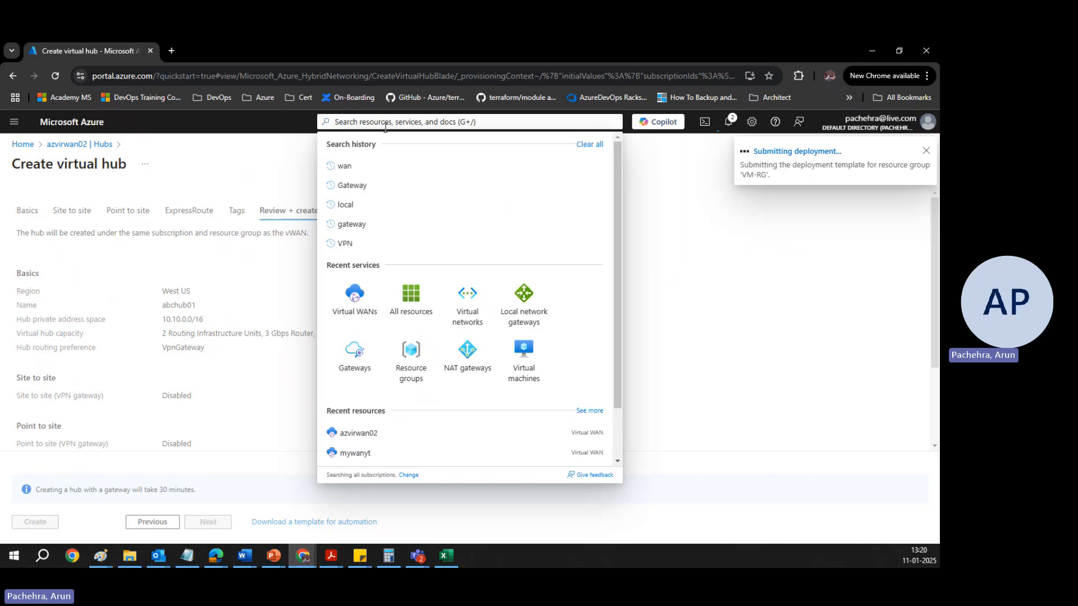
left_click(352, 164)
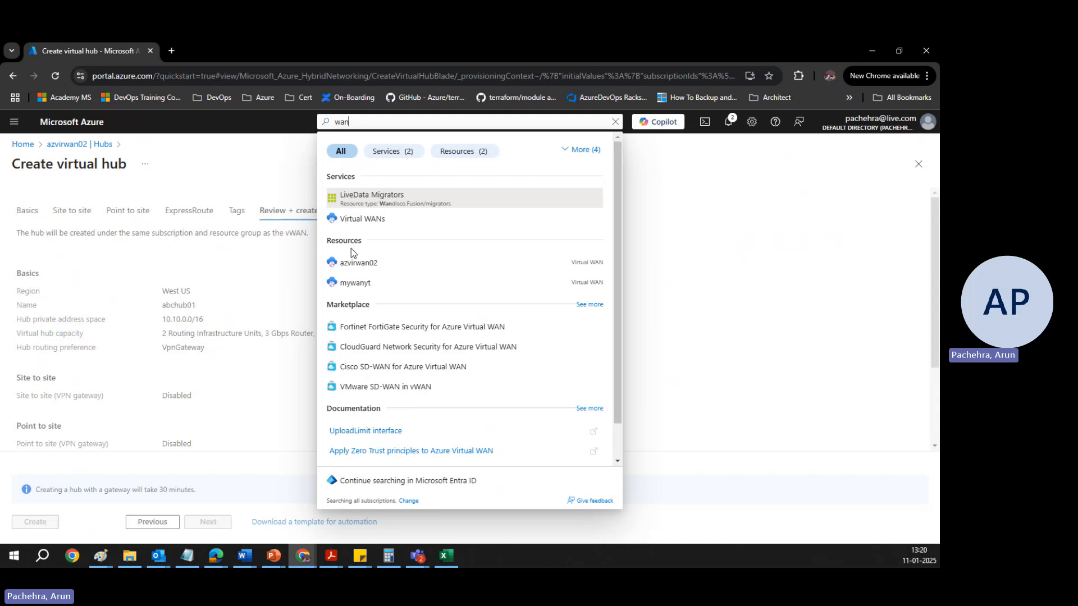
left_click(352, 282)
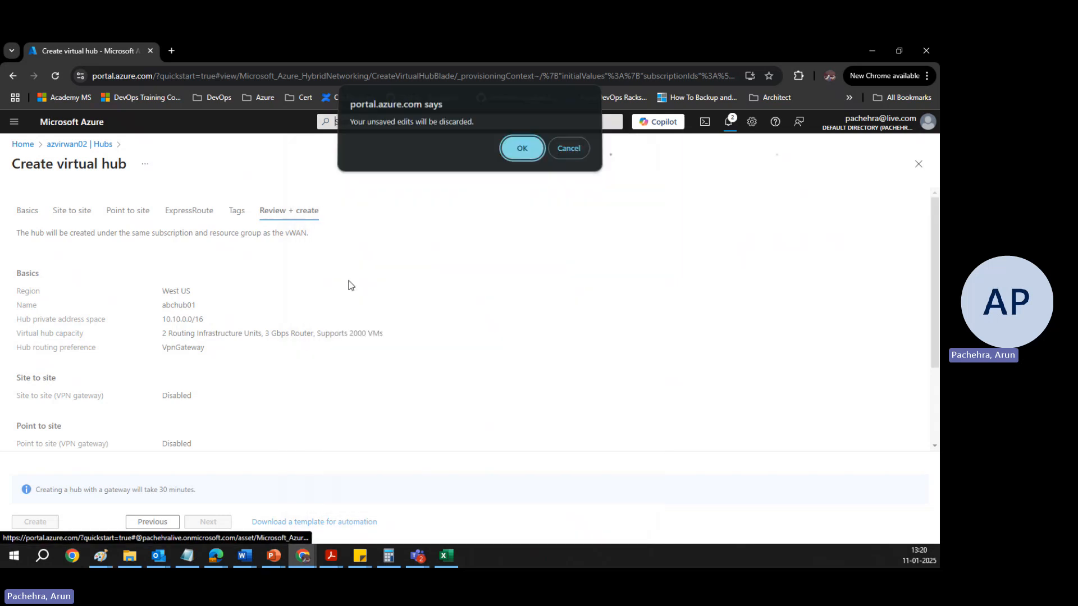
left_click(579, 150)
left_click(728, 122)
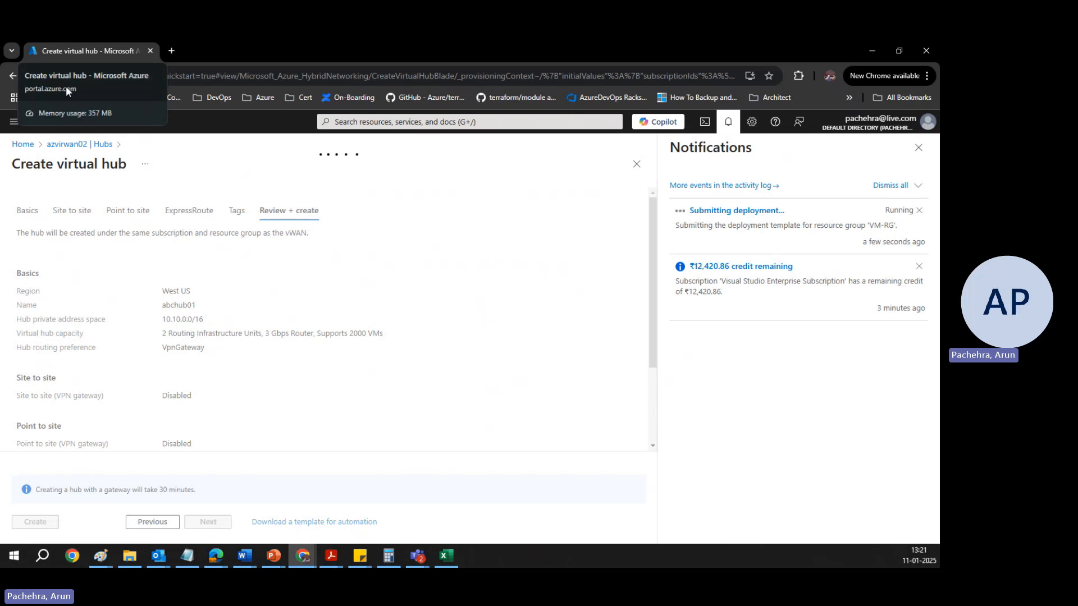
left_click(914, 151)
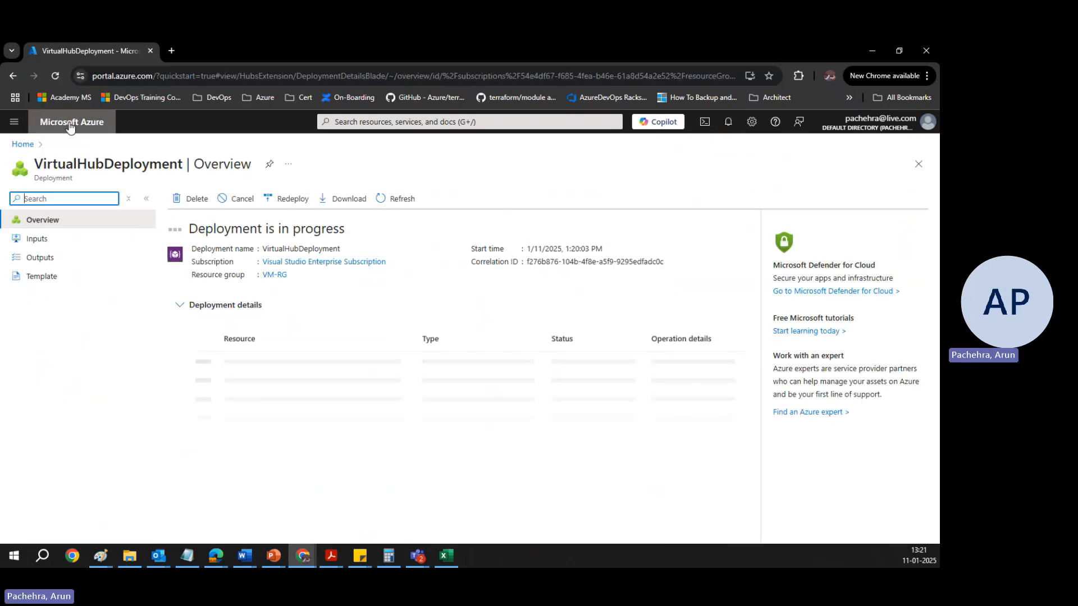
Open the mywanyt virtual WAN from the Virtual WANs list and show its hubs
left_click(393, 122)
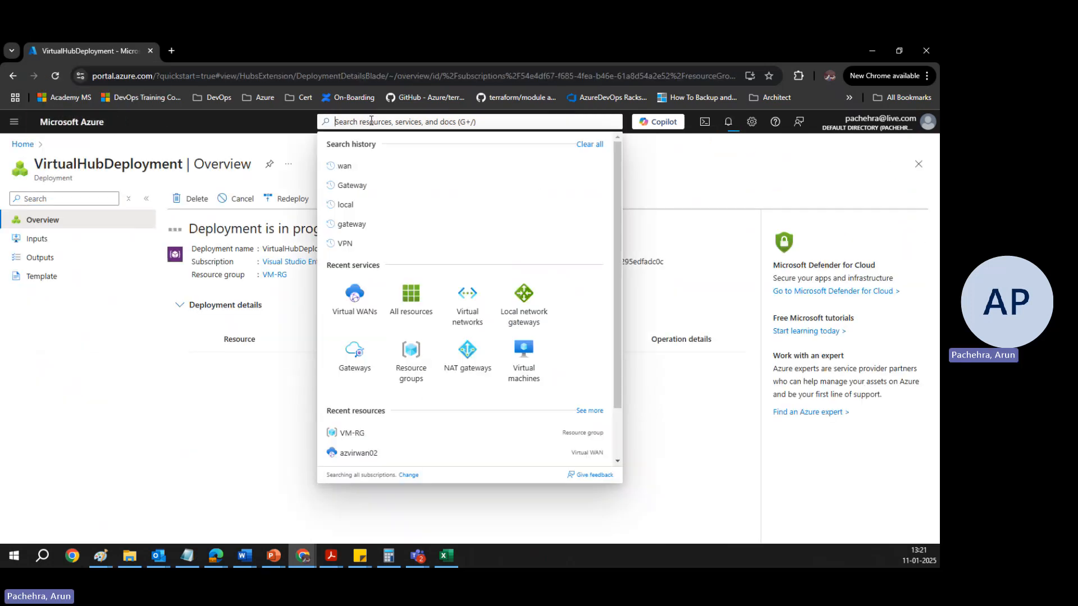
left_click(365, 301)
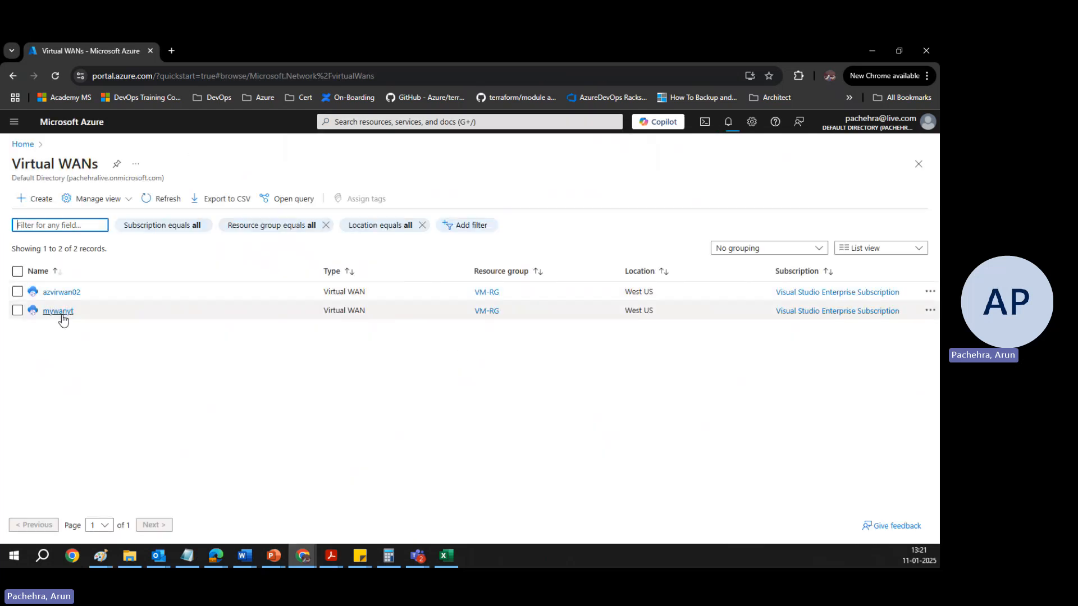
left_click(59, 310)
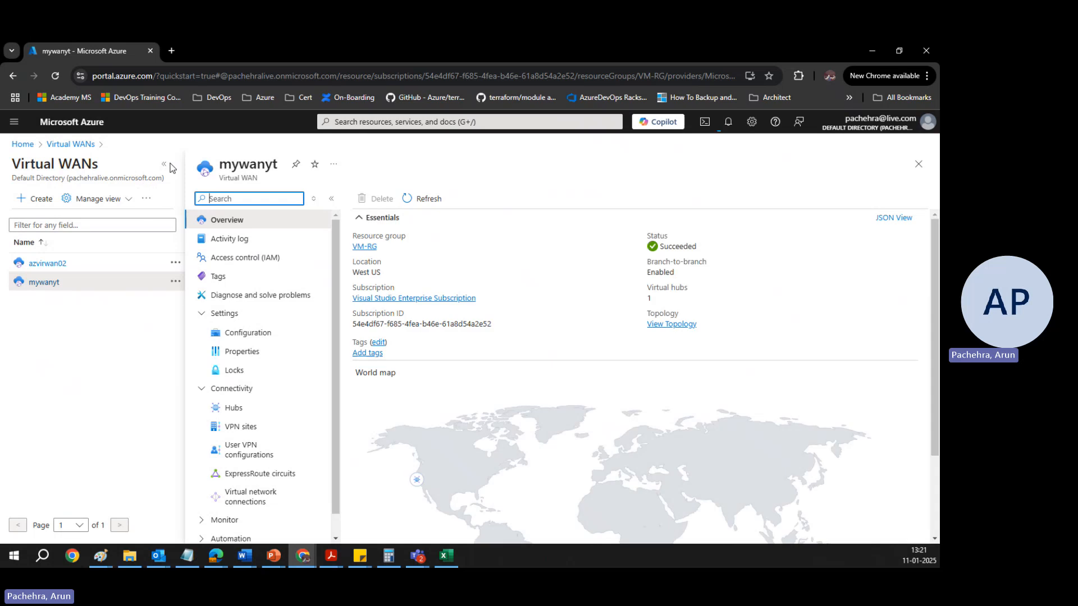
left_click(67, 409)
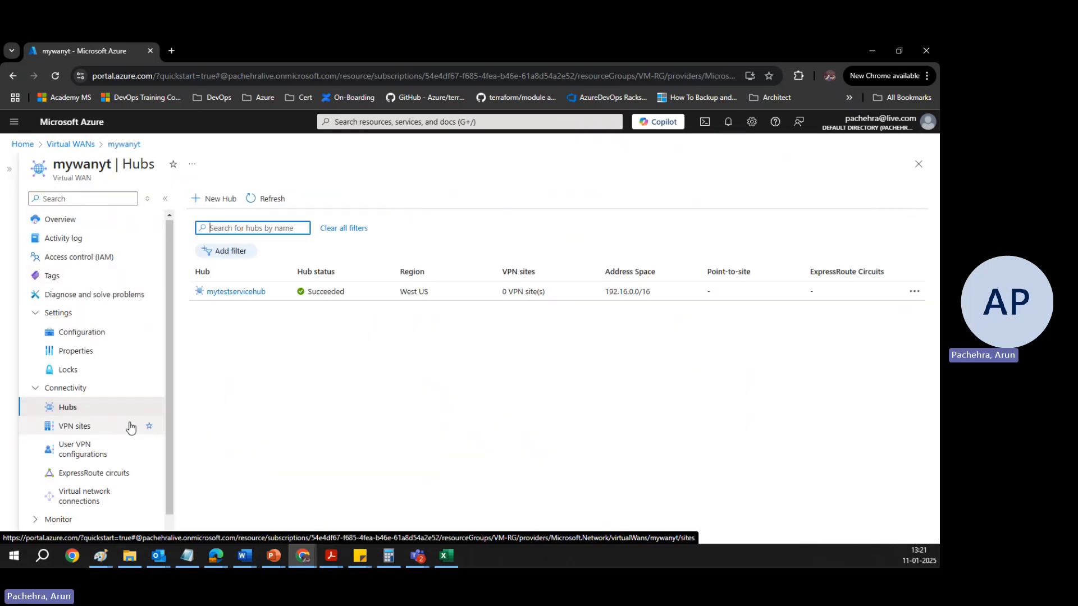
scroll(126, 426, "down", 1)
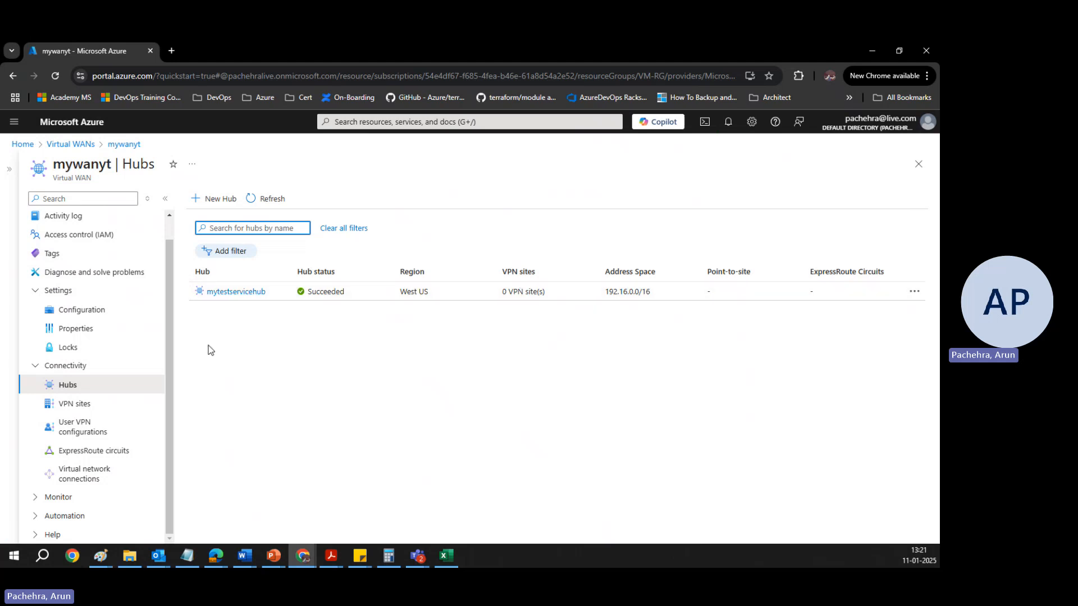
Examine the virtual network connections, VPN sites, user VPN configurations and ExpressRoute circuits of mywanyt, including the VPN site creation form
left_click(93, 476)
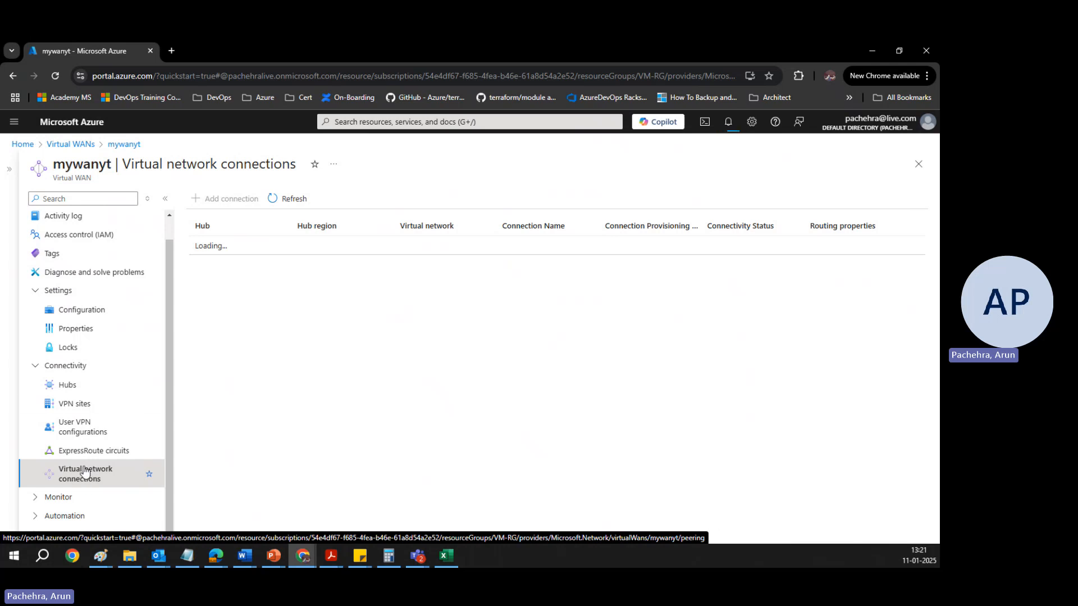
left_click(61, 407)
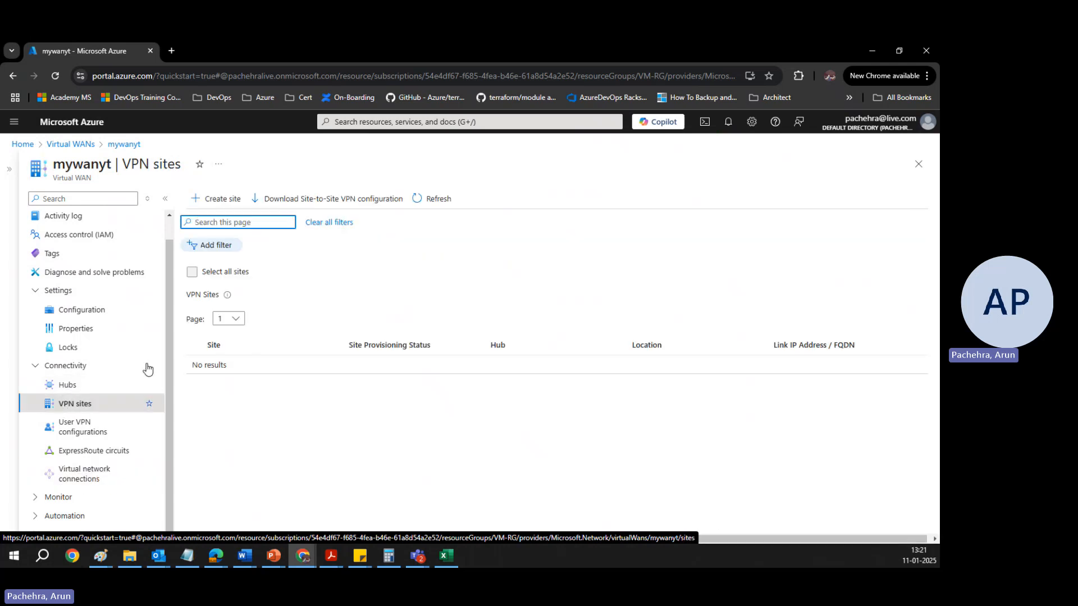
left_click(234, 200)
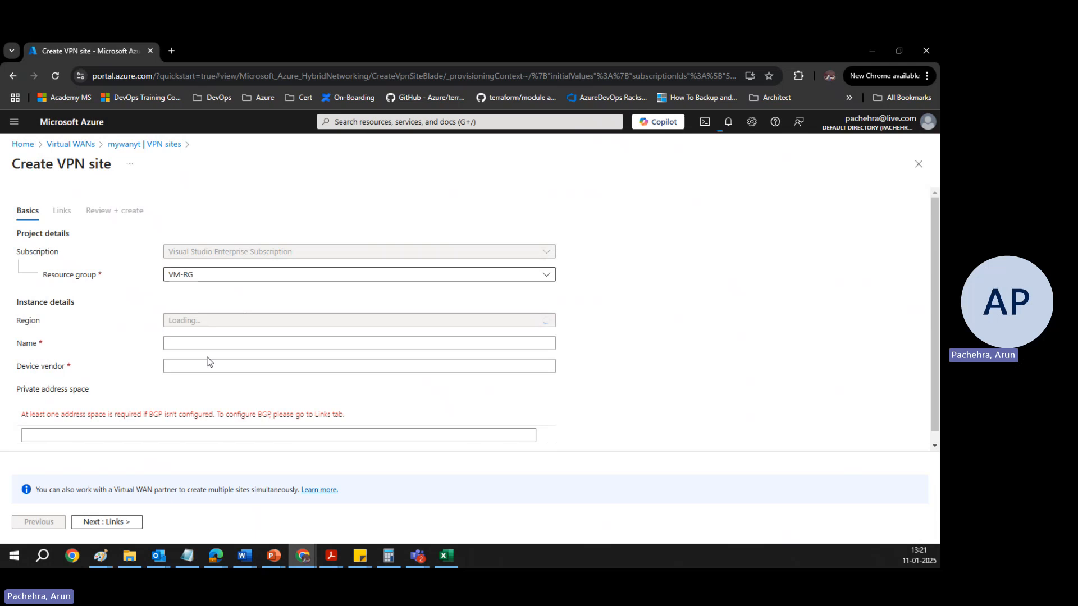
left_click(128, 145)
left_click(86, 435)
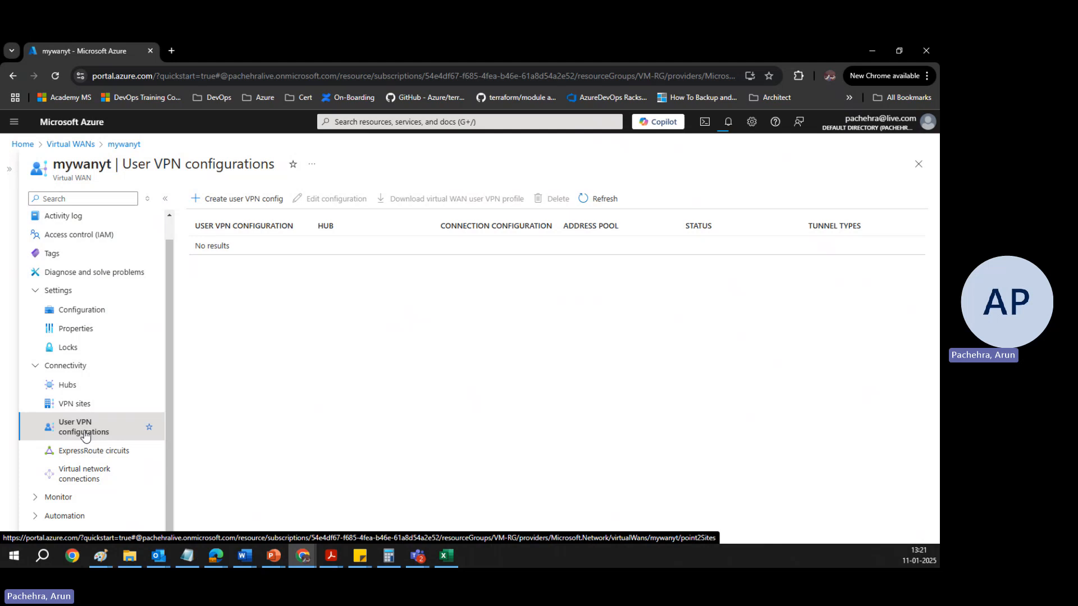
left_click(84, 451)
left_click(82, 475)
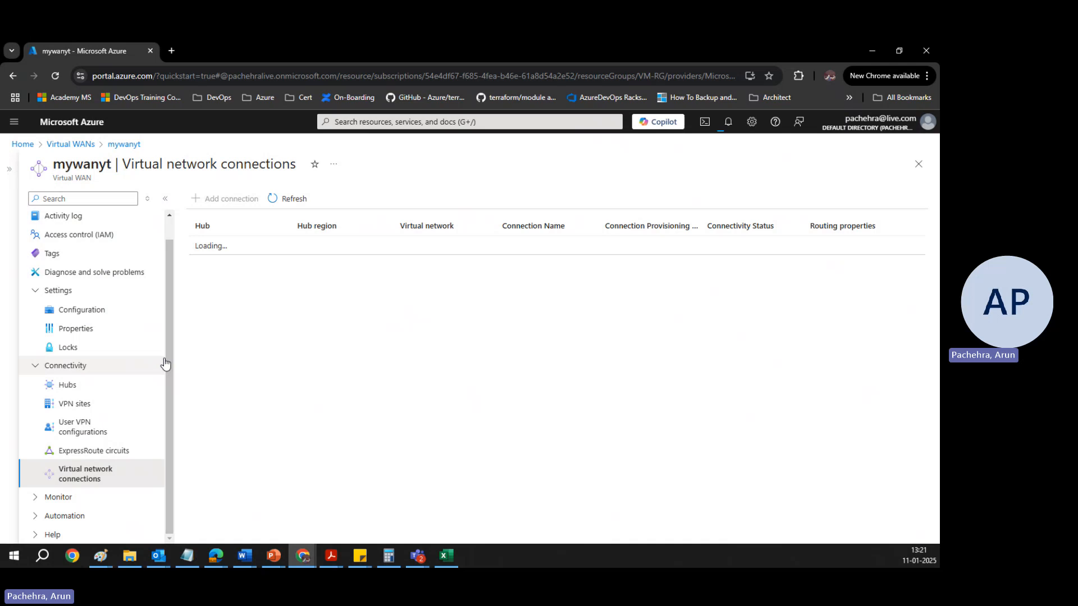
scroll(166, 365, "up", 1)
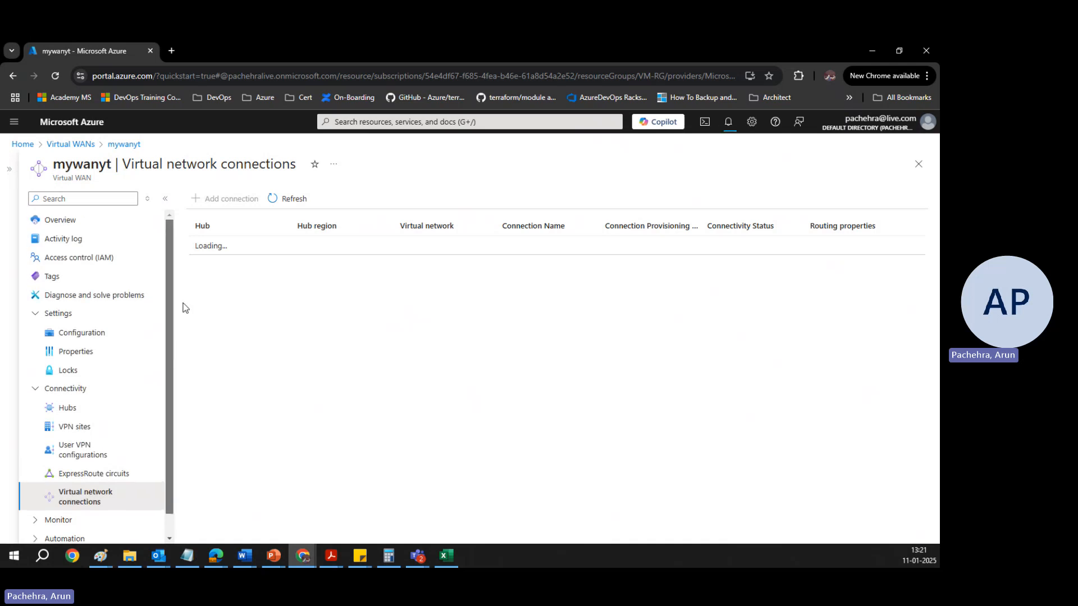
Open the mytestservicehub hub of mywanyt and examine its connectivity, routing and security options
left_click(88, 408)
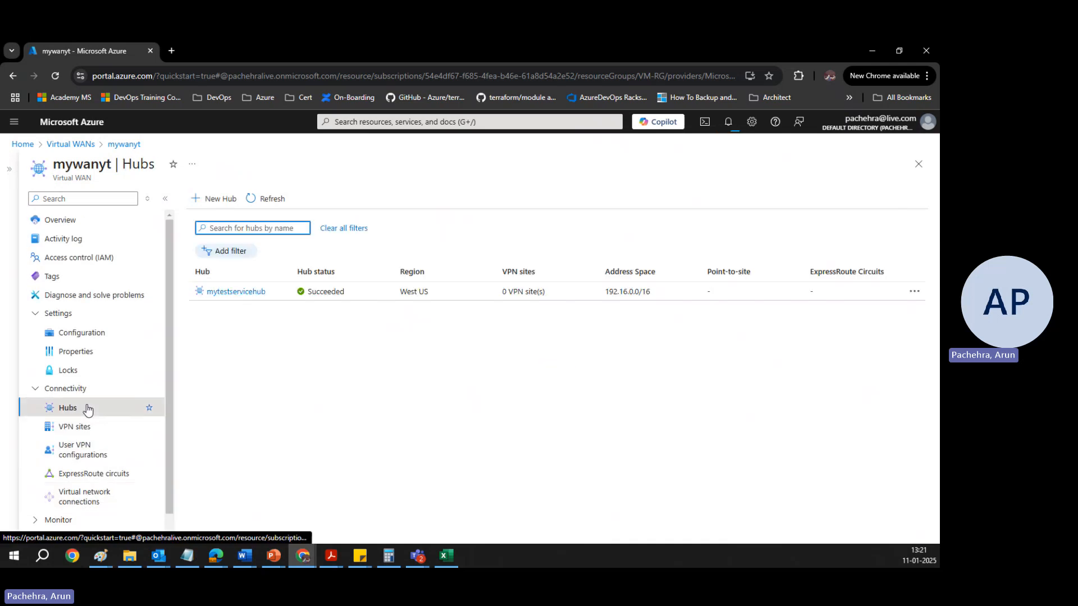
left_click(238, 291)
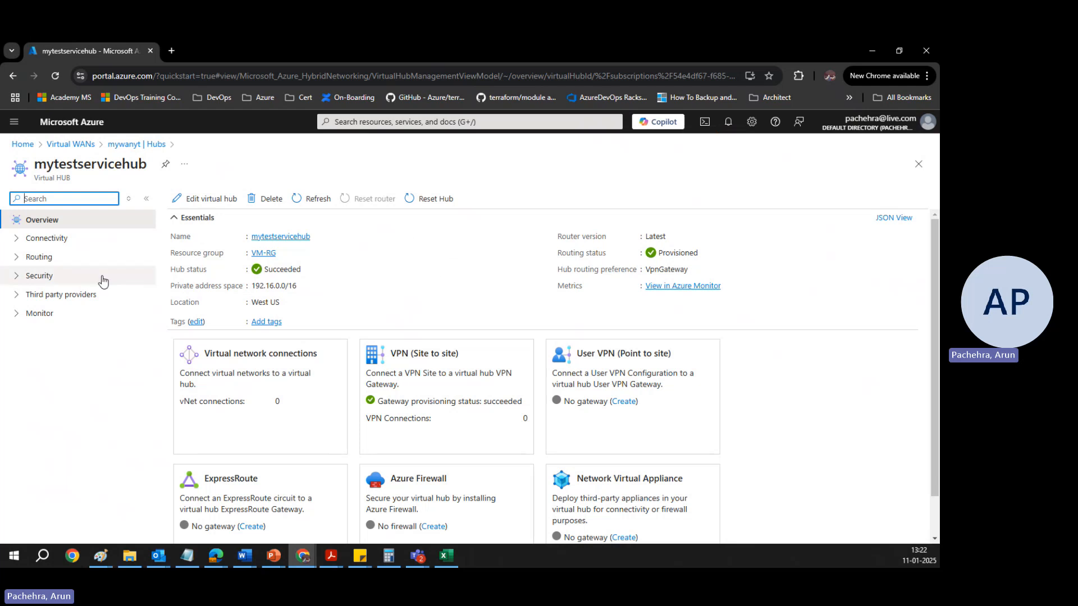
left_click(51, 238)
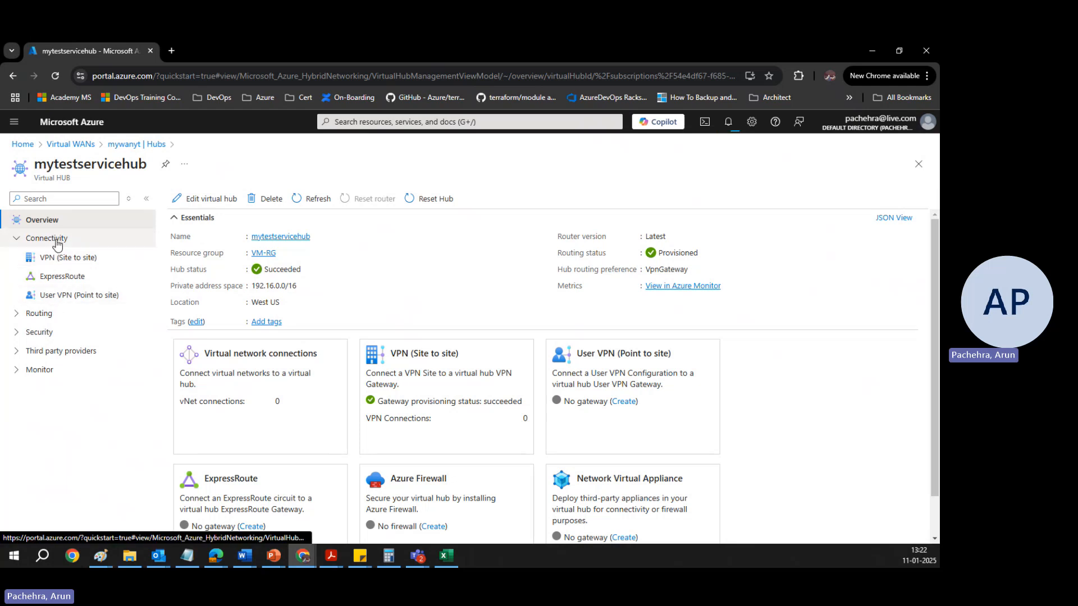
left_click(70, 314)
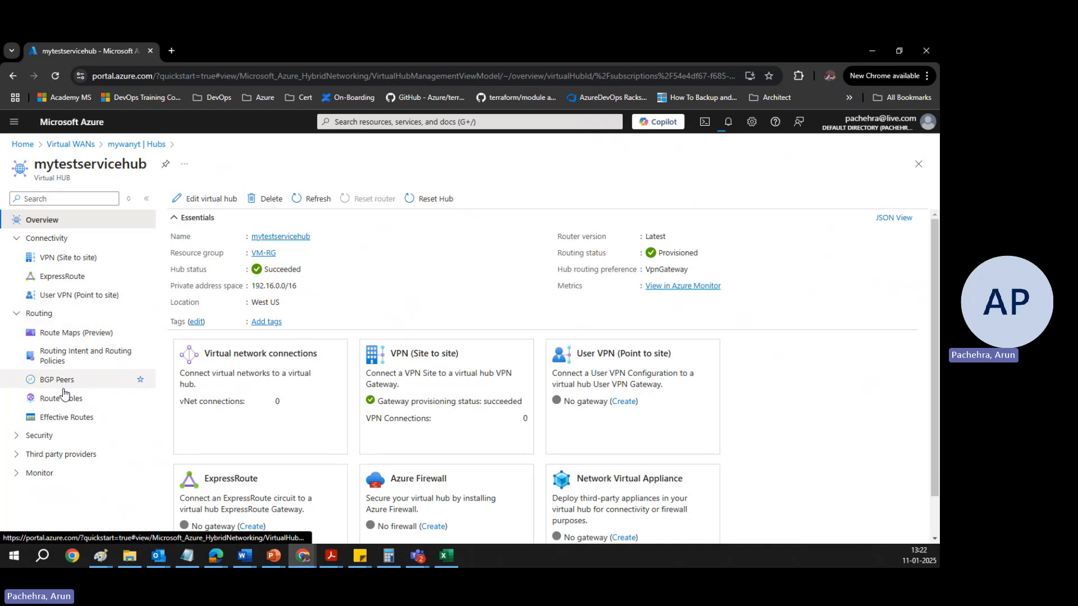
left_click(37, 435)
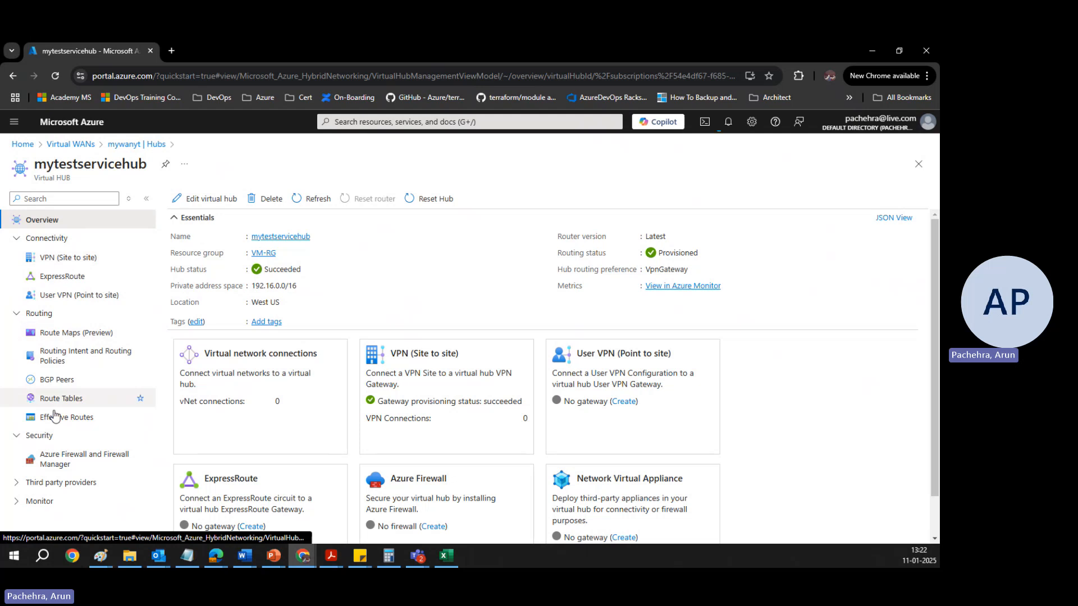
Show the virtual network connections of mywanyt from the Virtual WANs list, and check the deployment notifications
left_click(69, 145)
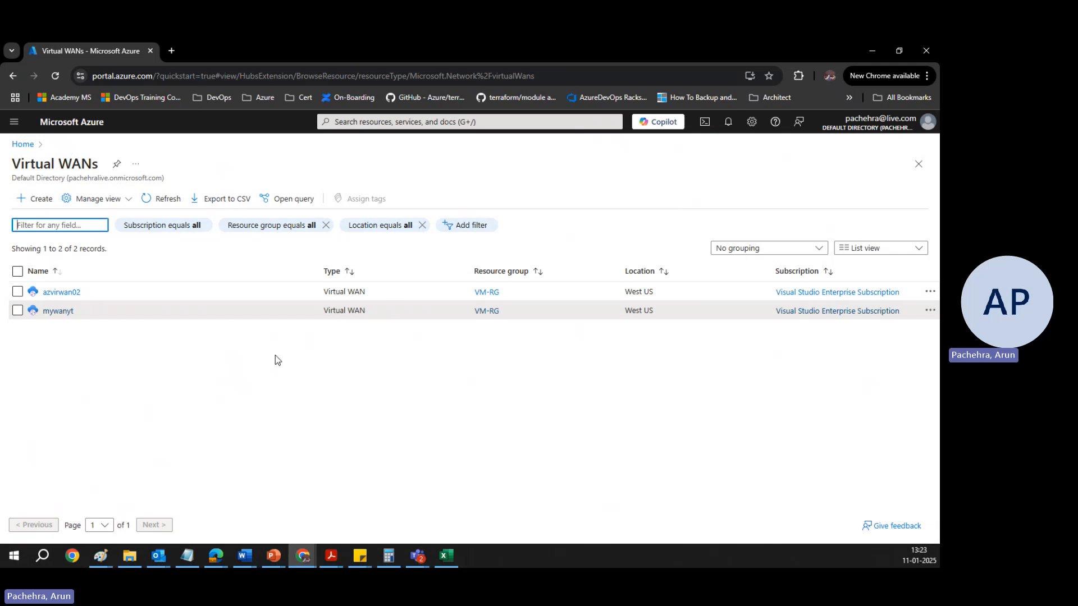
left_click(65, 311)
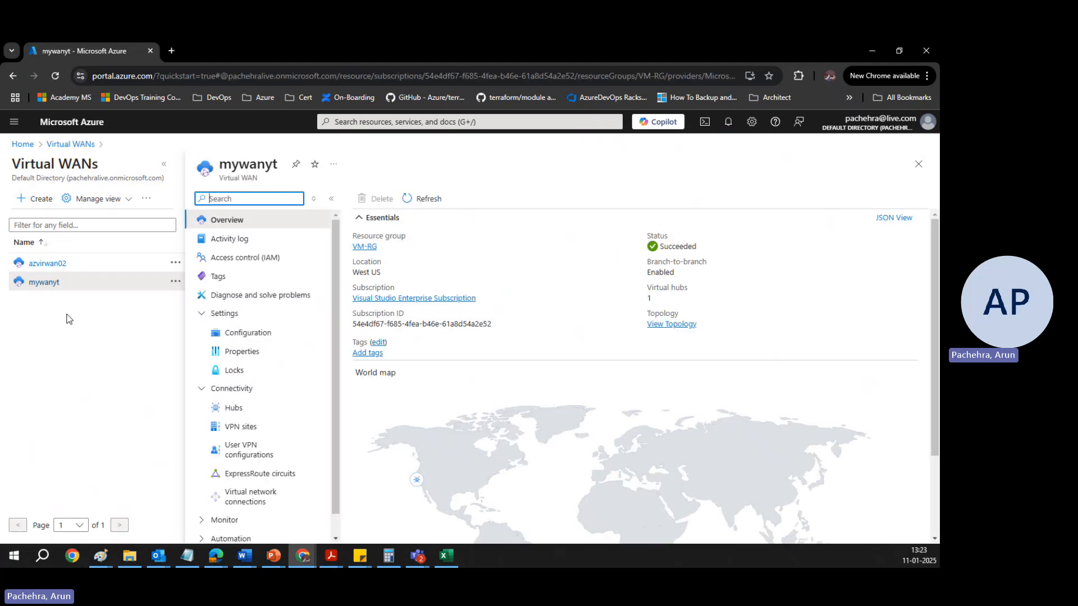
left_click(164, 164)
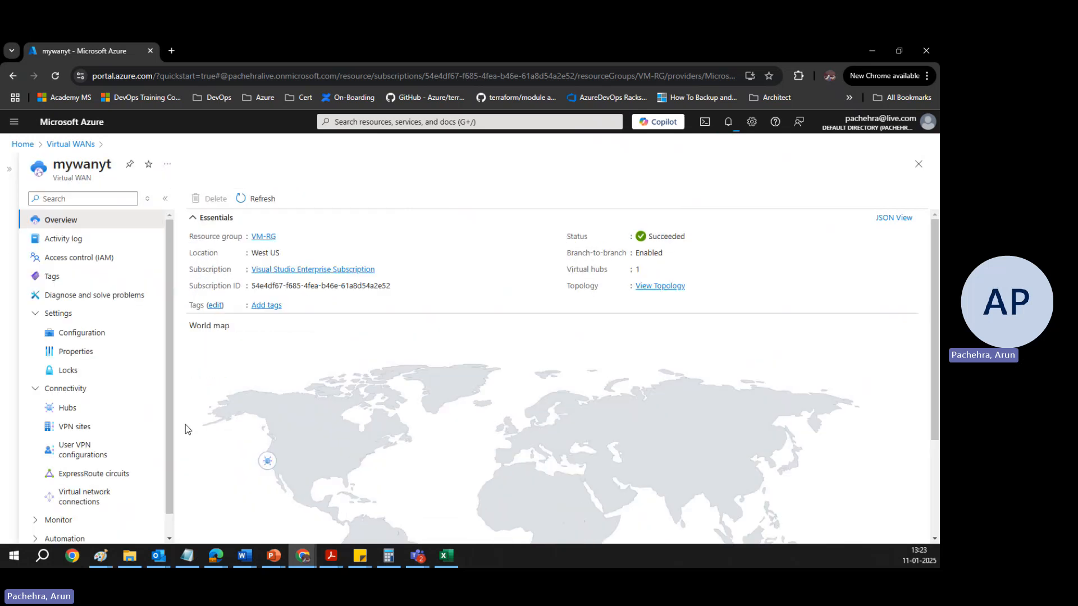
left_click(99, 498)
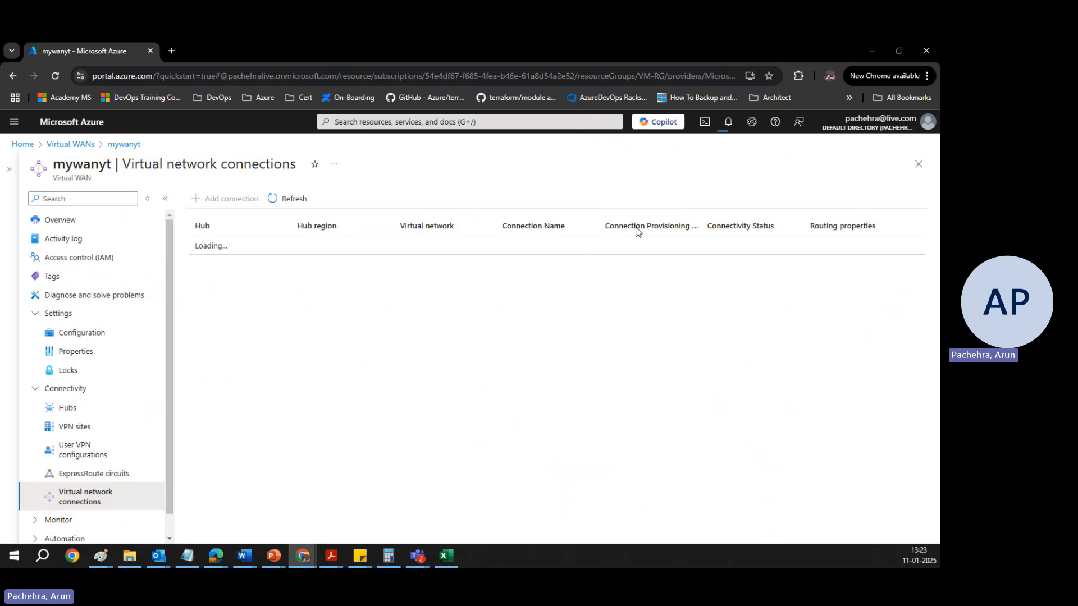
scroll(115, 376, "down", 1)
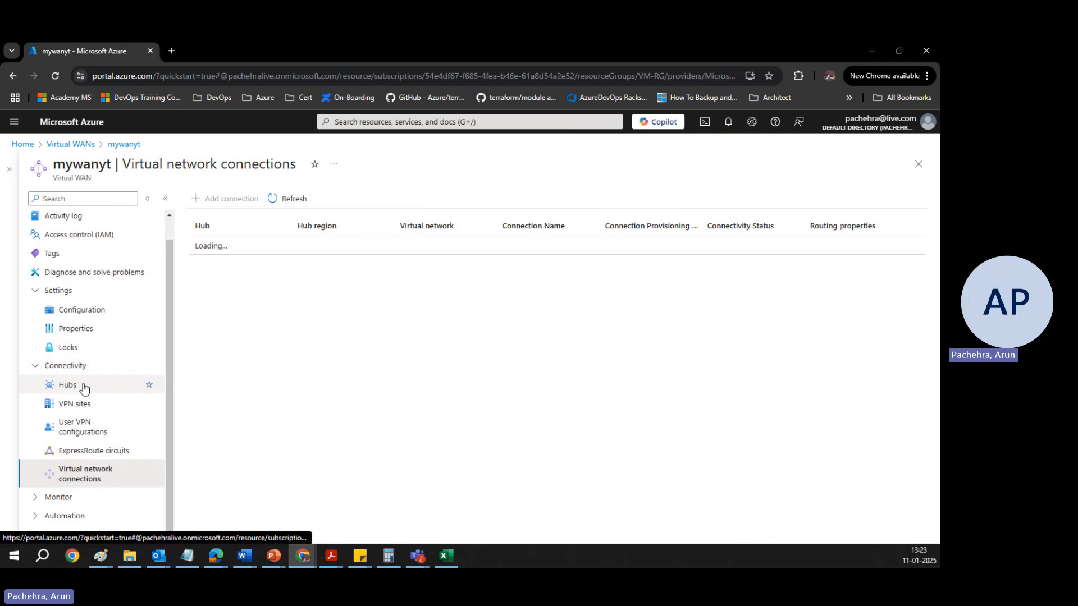
left_click(728, 122)
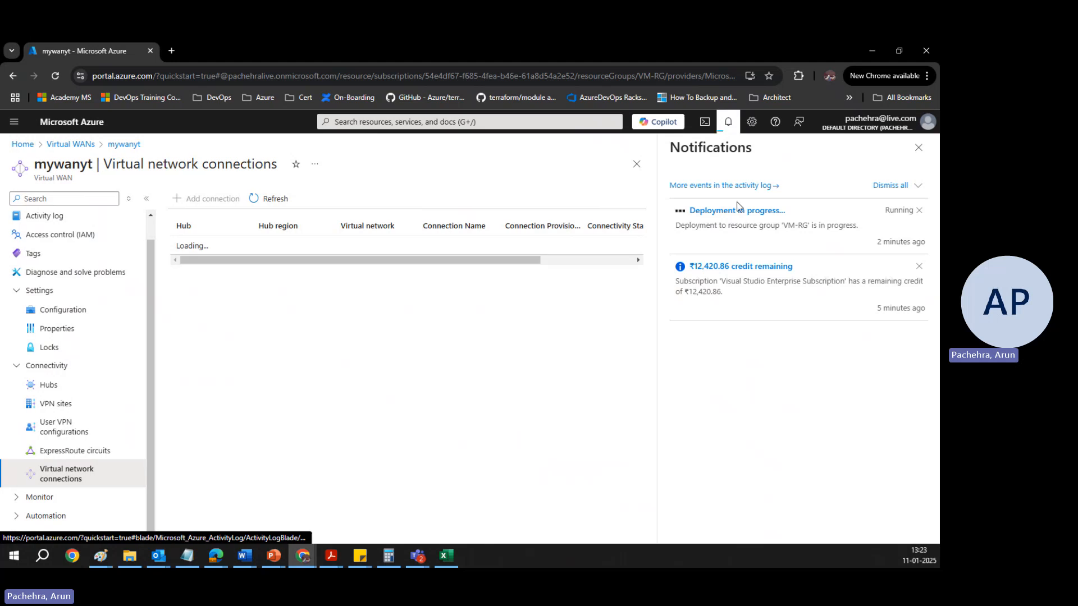
left_click(919, 148)
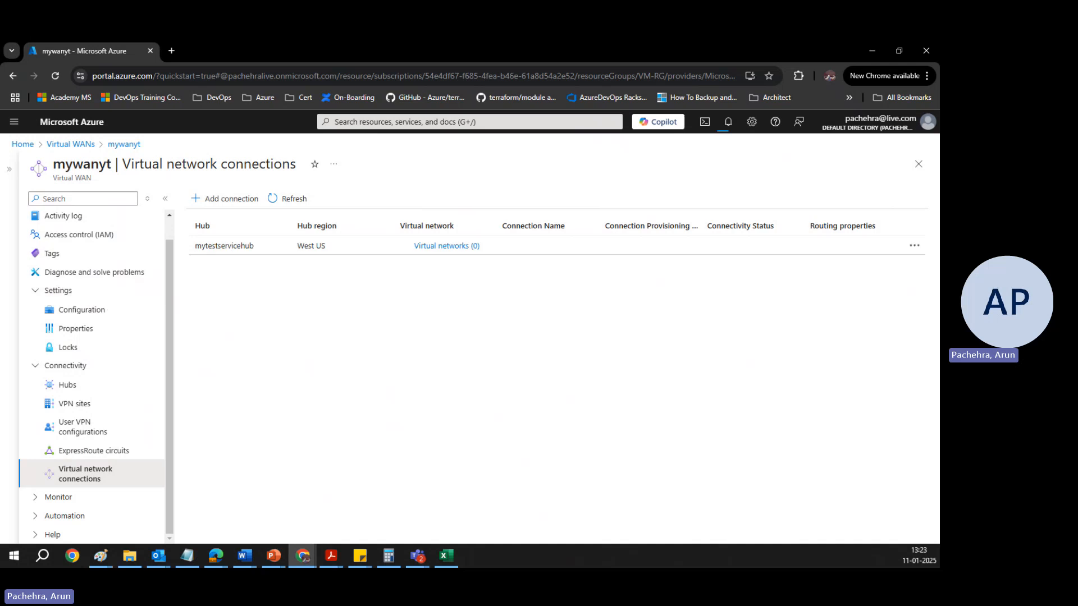
key("alt+Tab")
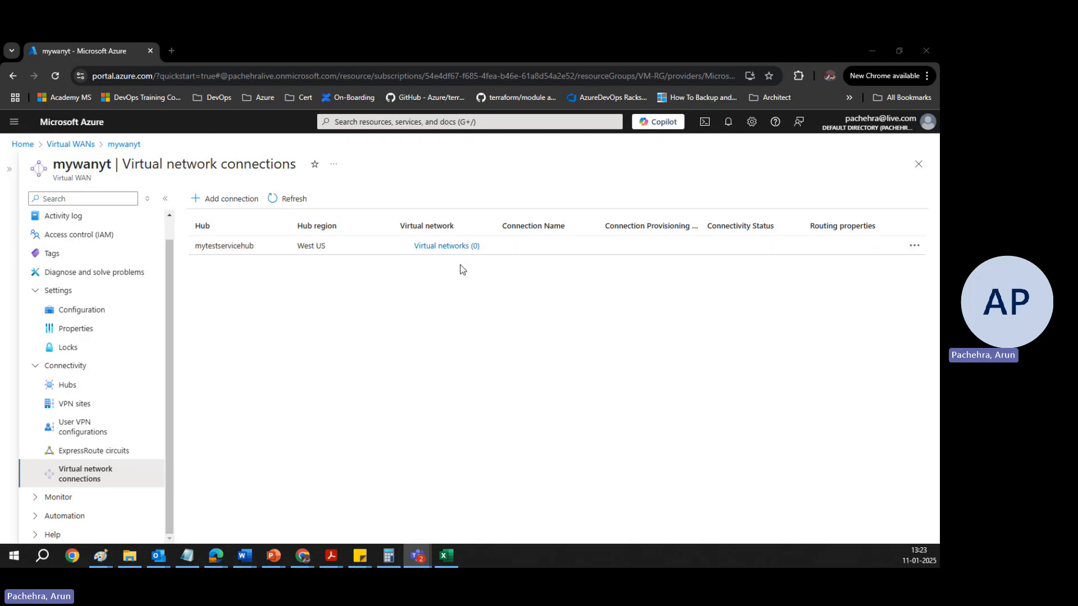
Start a new virtual network connection named vnetpeeringtohub and assign it to the mytestservicehub hub
left_click(222, 202)
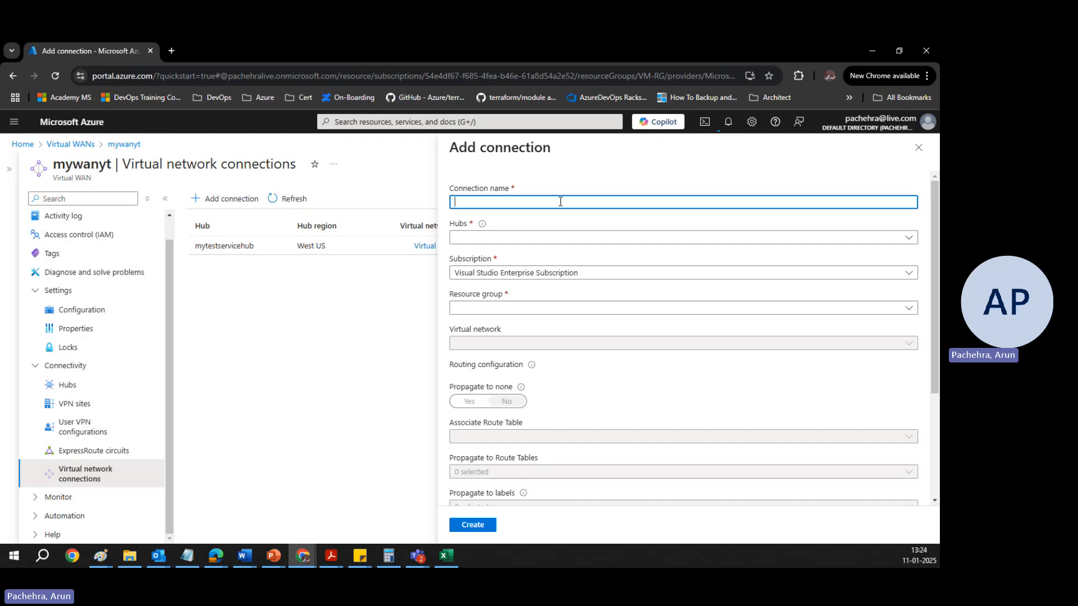
type("vnet")
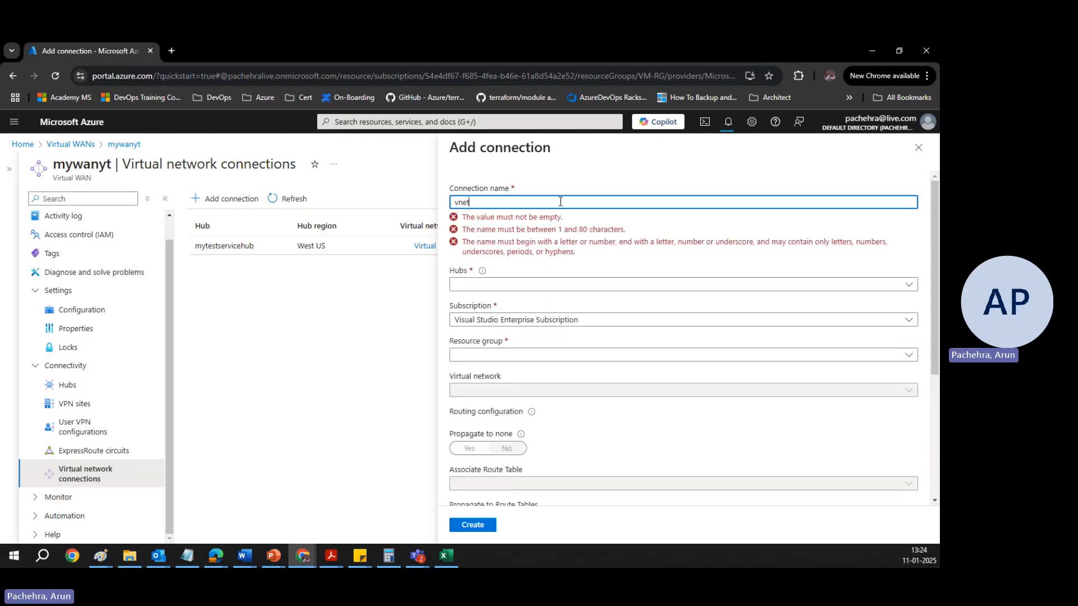
type("peering")
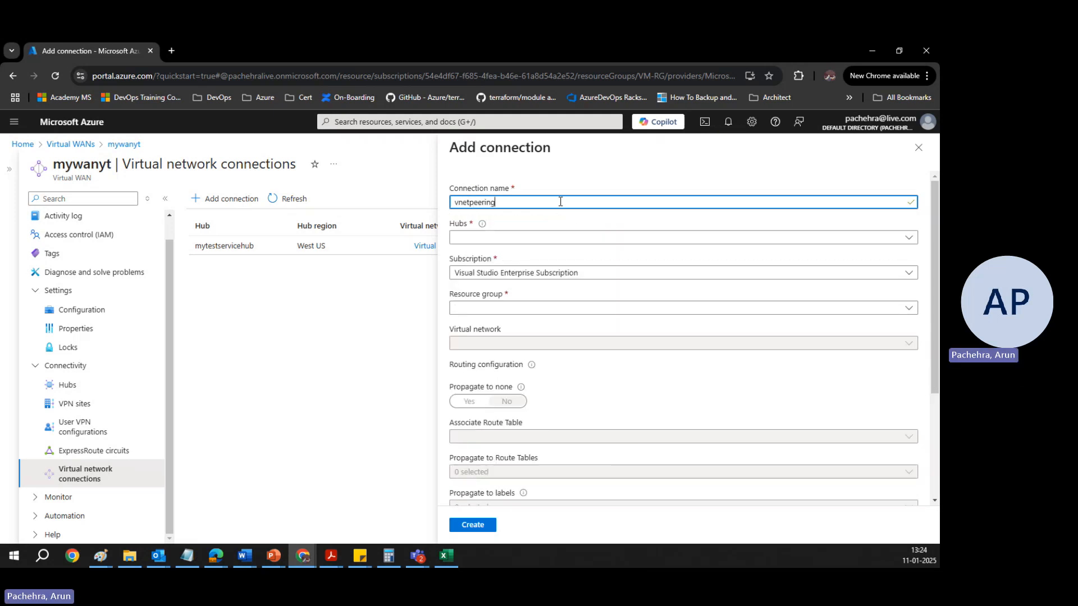
type("tohub")
left_click(511, 238)
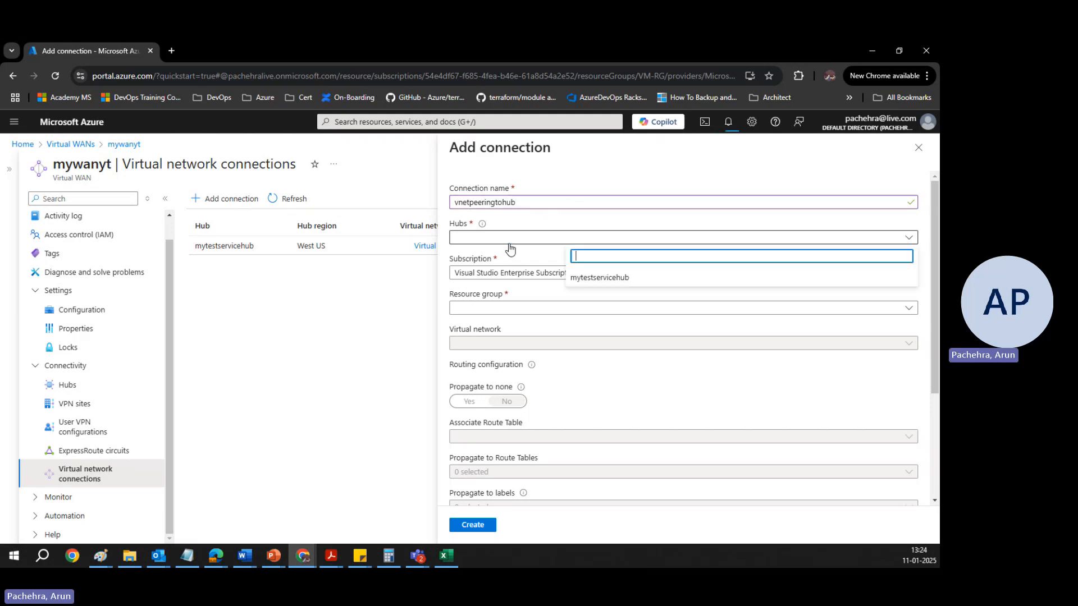
left_click(604, 284)
Set the connection's resource group to VM-RG and its virtual network to VM-RG-vnet
left_click(606, 307)
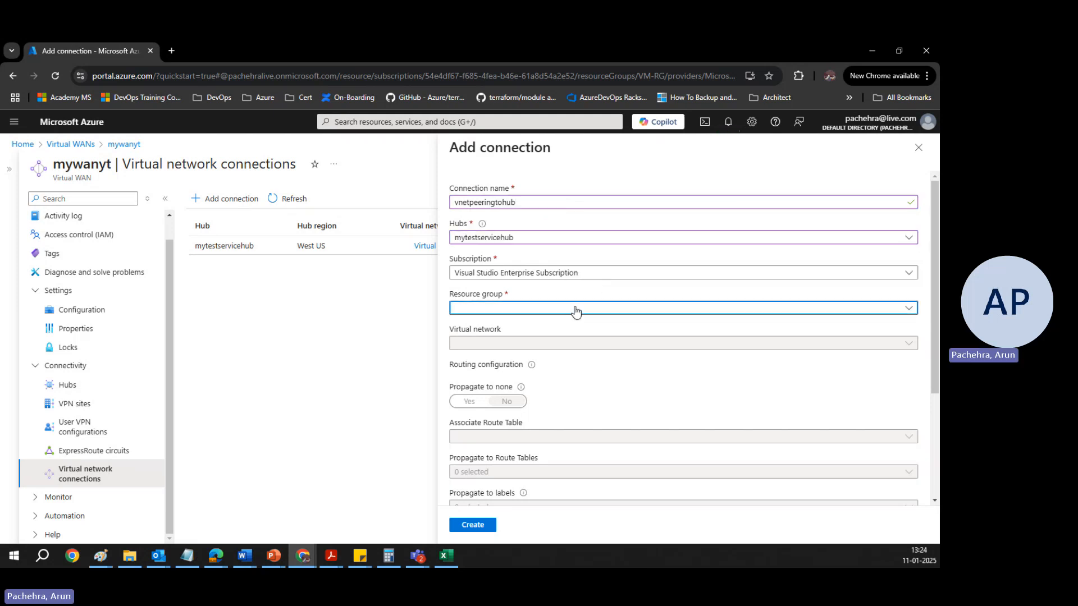
scroll(629, 486, "down", 2)
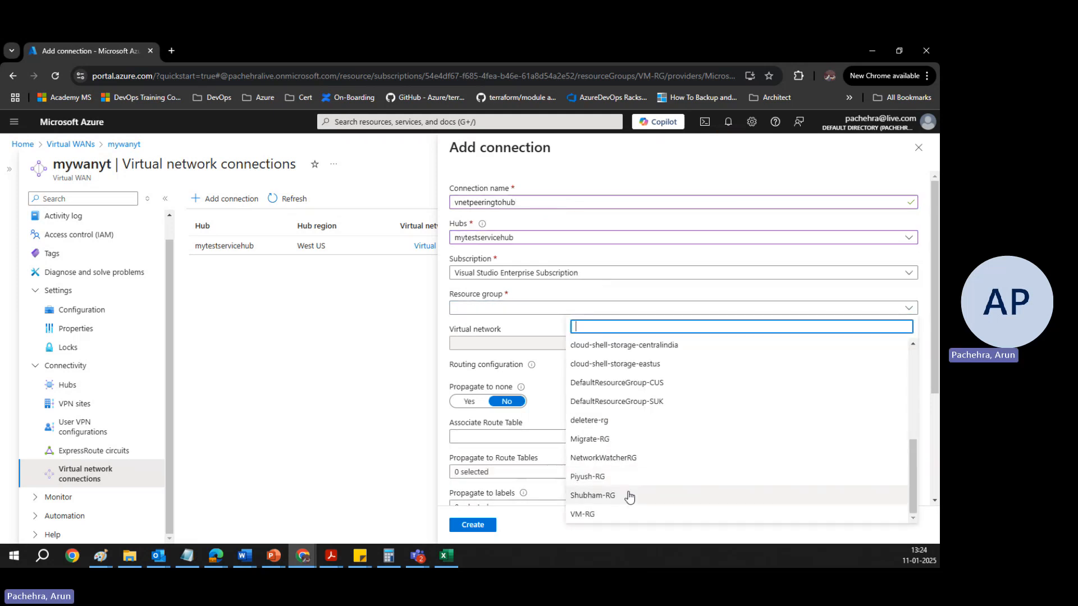
left_click(602, 513)
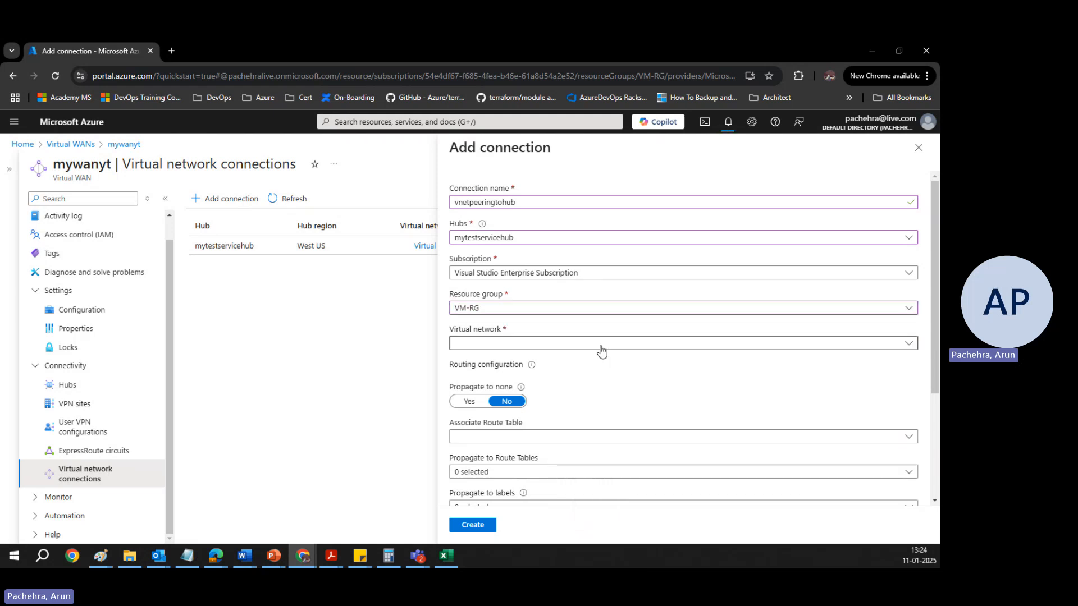
left_click(602, 344)
left_click(596, 384)
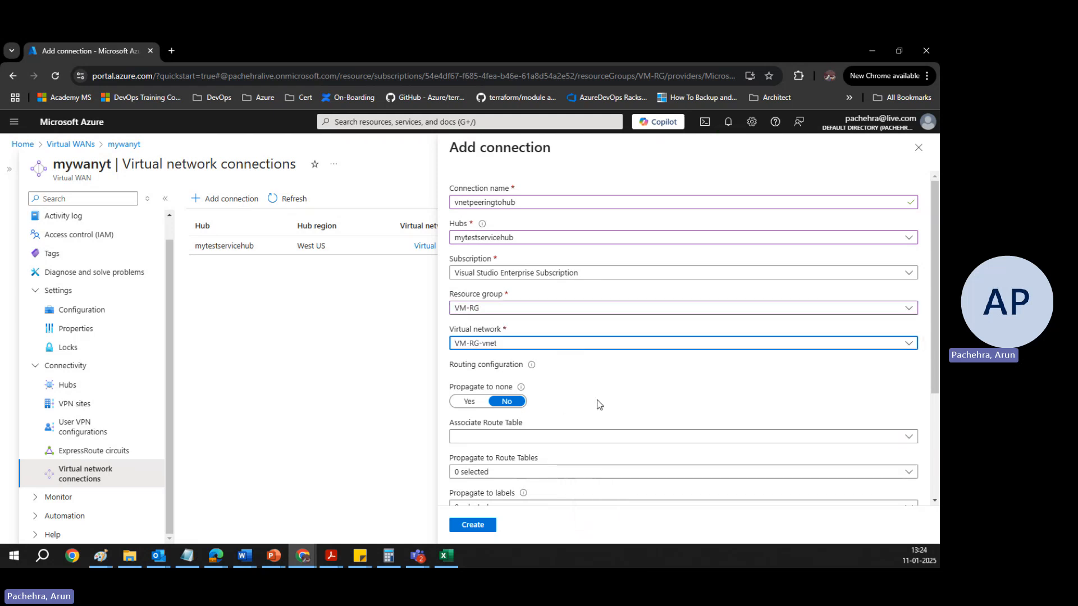
Check the Associate Route Table options in the routing configuration and create the vnetpeeringtohub connection
scroll(626, 392, "down", 3)
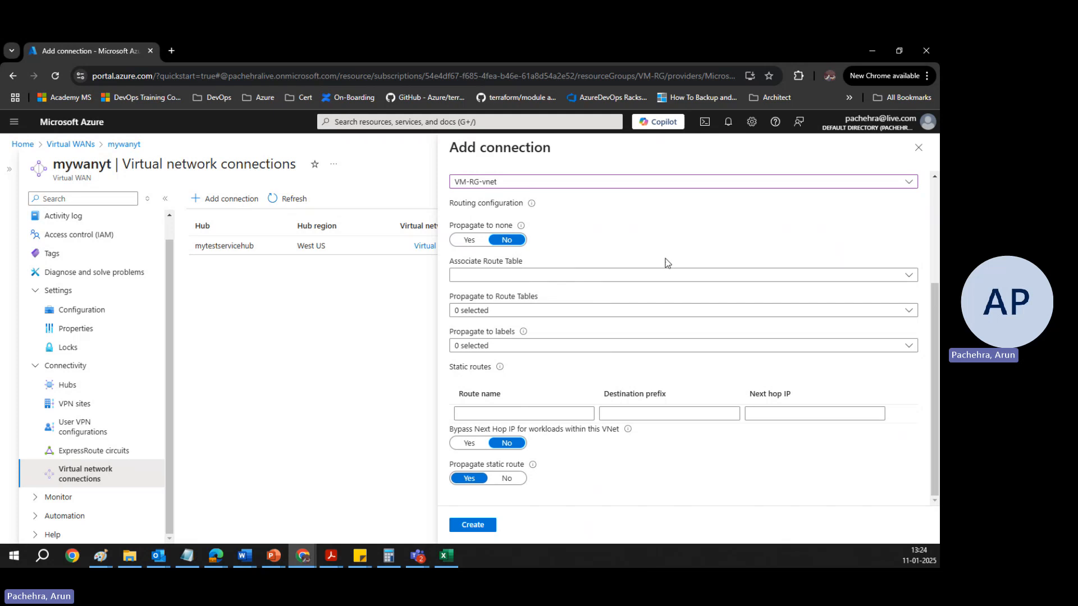
left_click(518, 275)
left_click(641, 256)
left_click(483, 529)
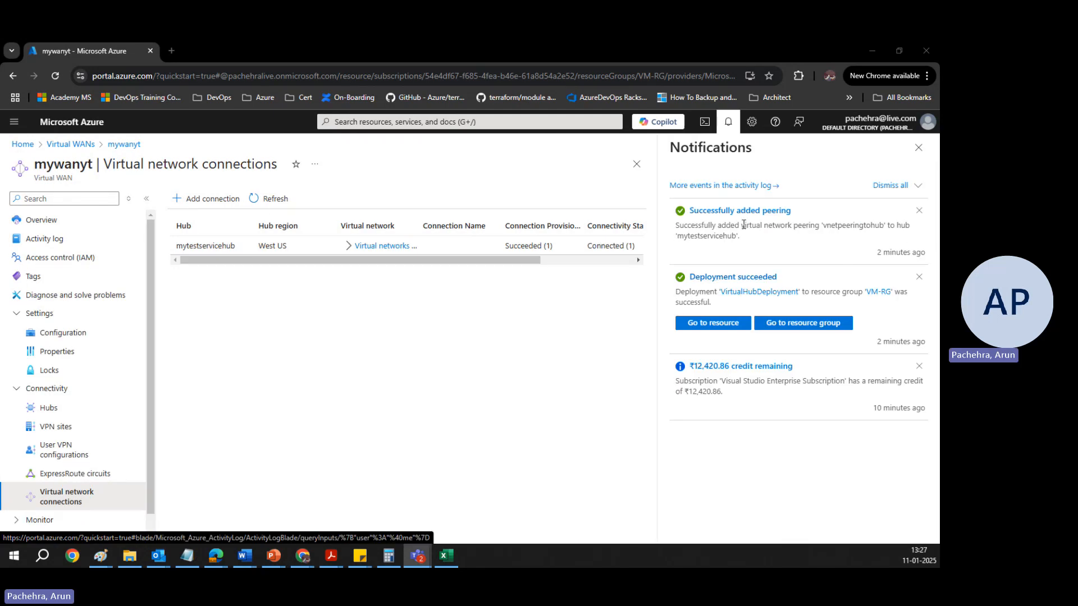
Dismiss the notifications, expand the mytestservicehub virtual networks, and show the peerings of VM-RG-vnet
left_click(917, 150)
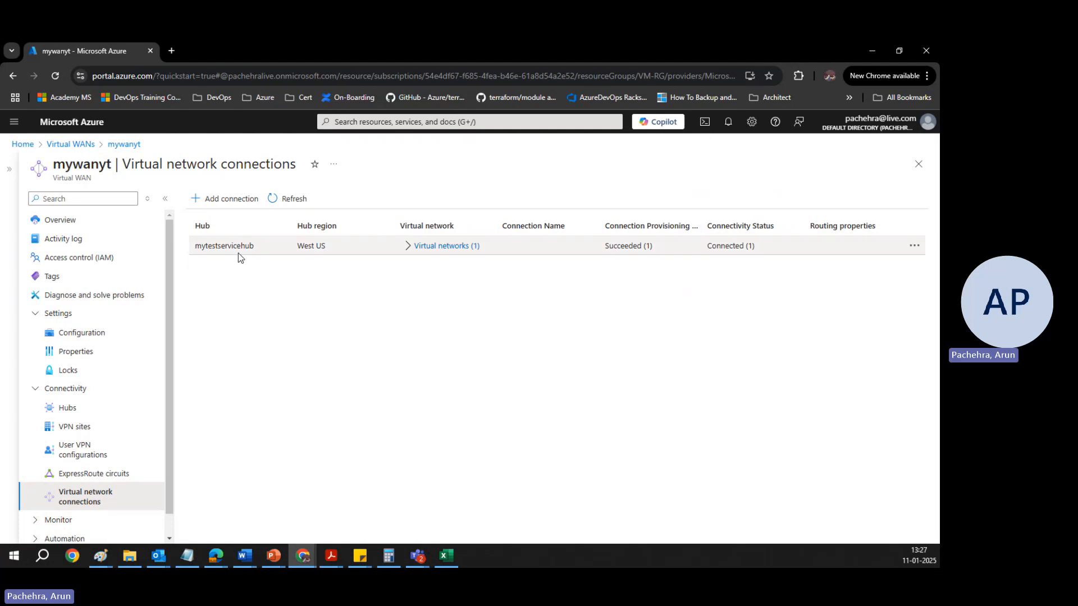
left_click(407, 247)
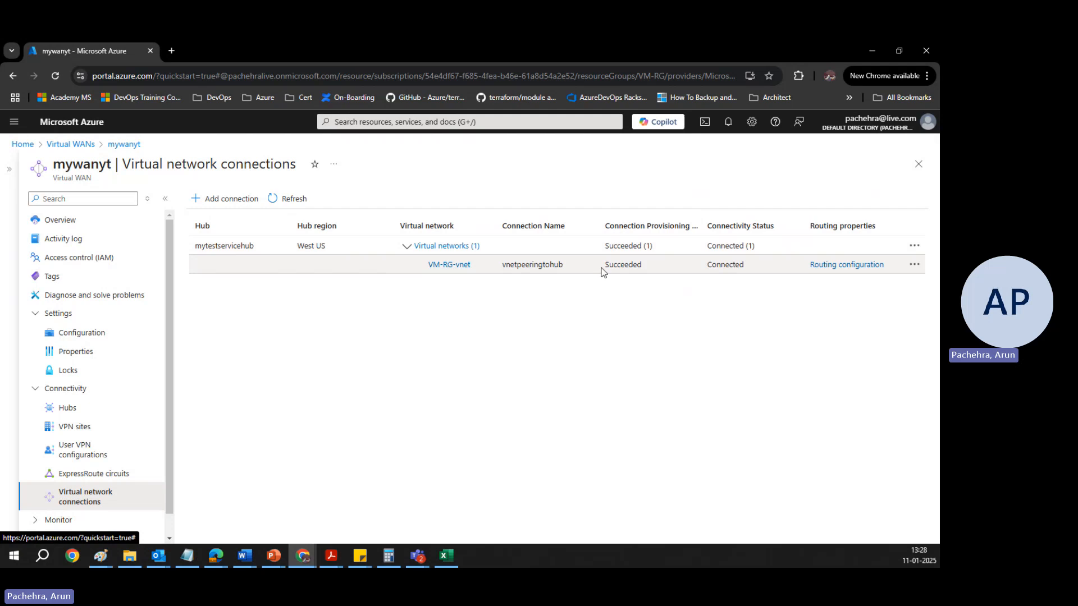
left_click(449, 268)
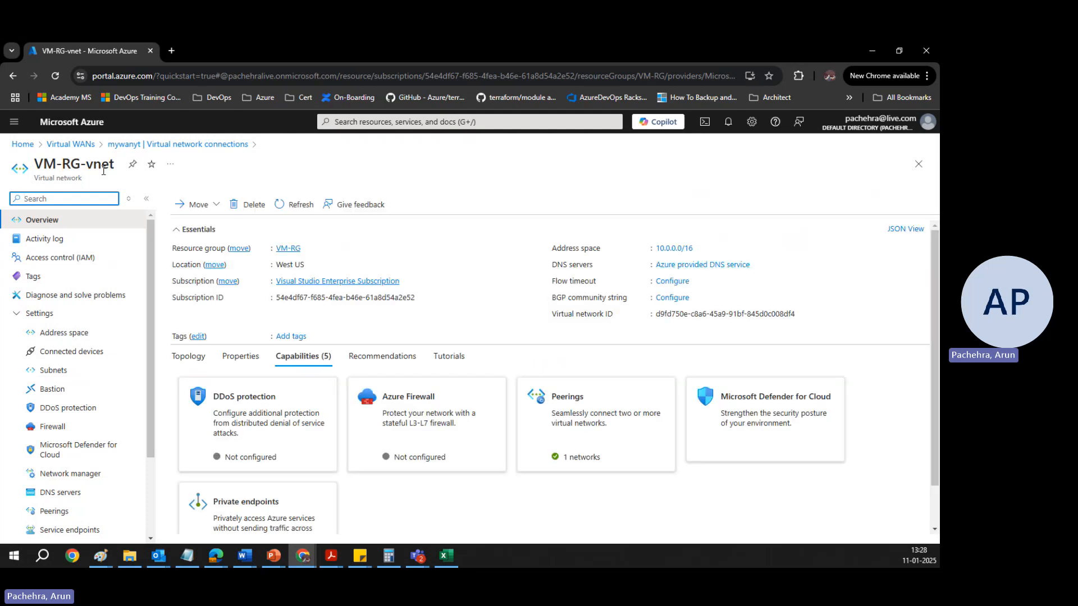
left_click(55, 512)
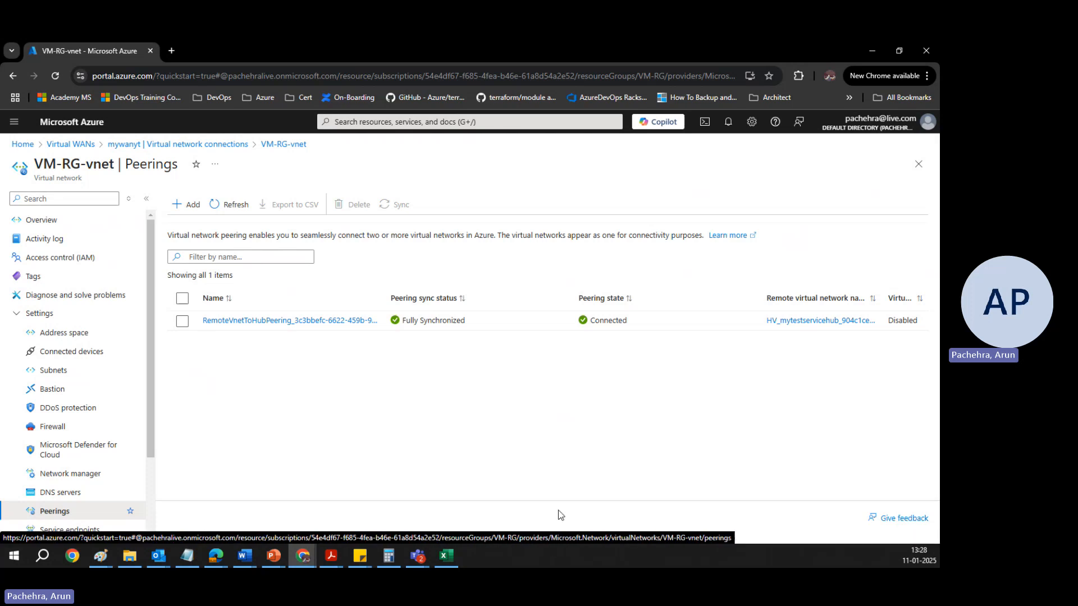
Open Paint with a blank canvas
key("super+r")
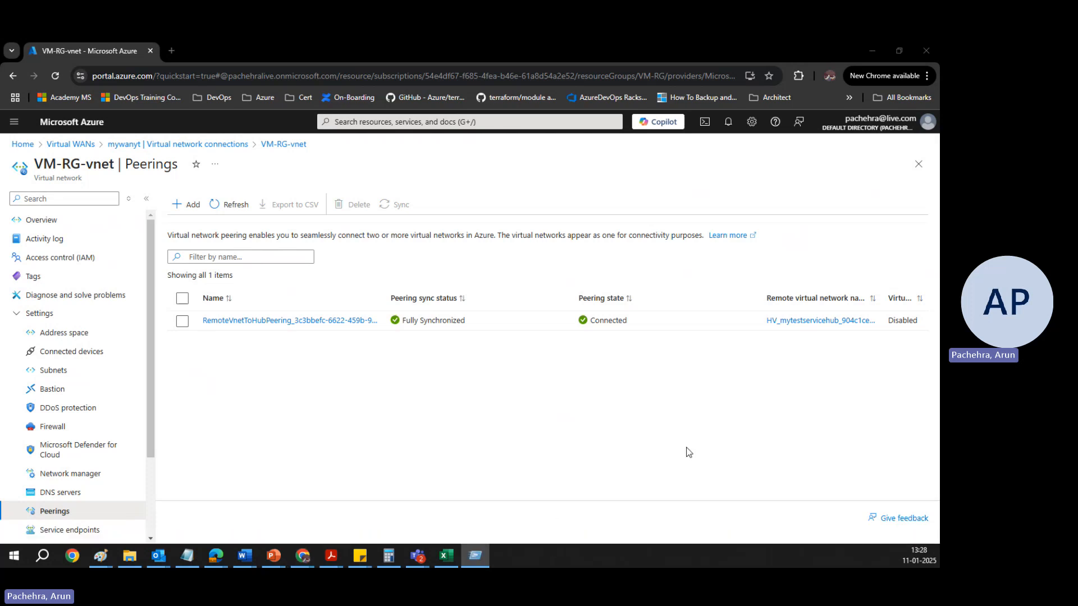
key("Return")
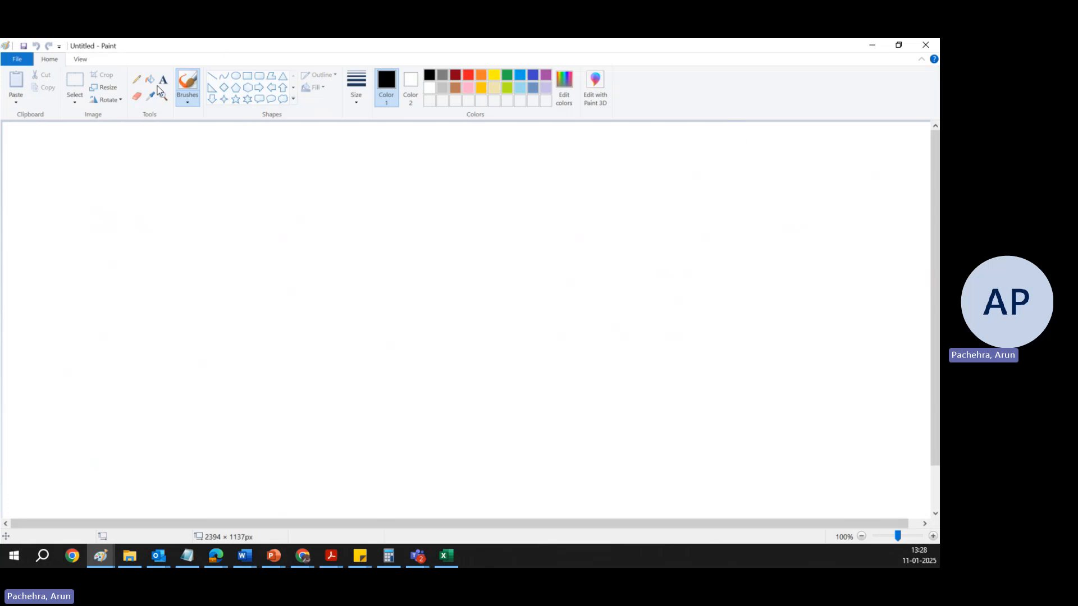
Add a text box of about 594 × 578 px containing the lines "- Created WAN" and "- created HUB"
left_click(163, 84)
left_click_drag(126, 170, 359, 397)
type("-")
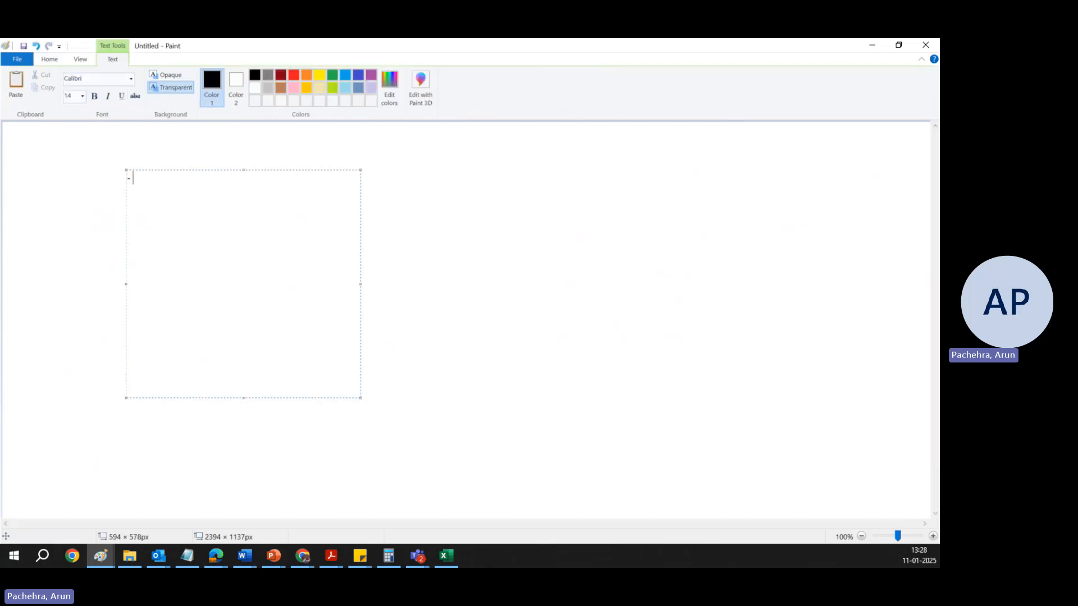
type(" Created WAN")
key("Return")
type("- created HUB")
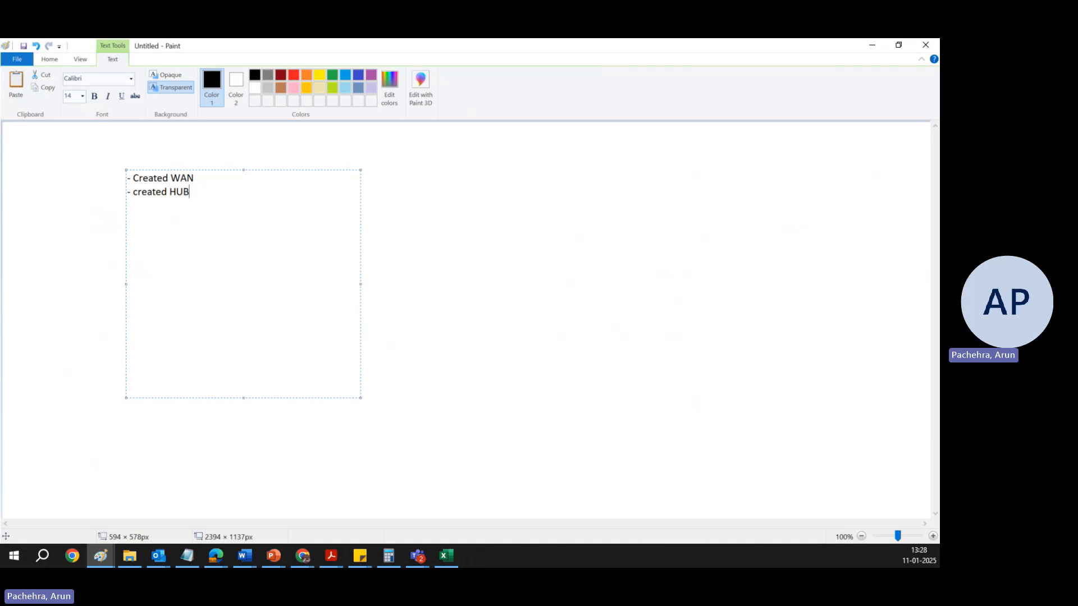
Capitalize "Created" in the HUB line and add the line "- Created the Peering with Azure virtual network"
key("Return")
type("-")
left_click(137, 192)
key("BackSpace")
type("C")
left_click(138, 208)
type("Created")
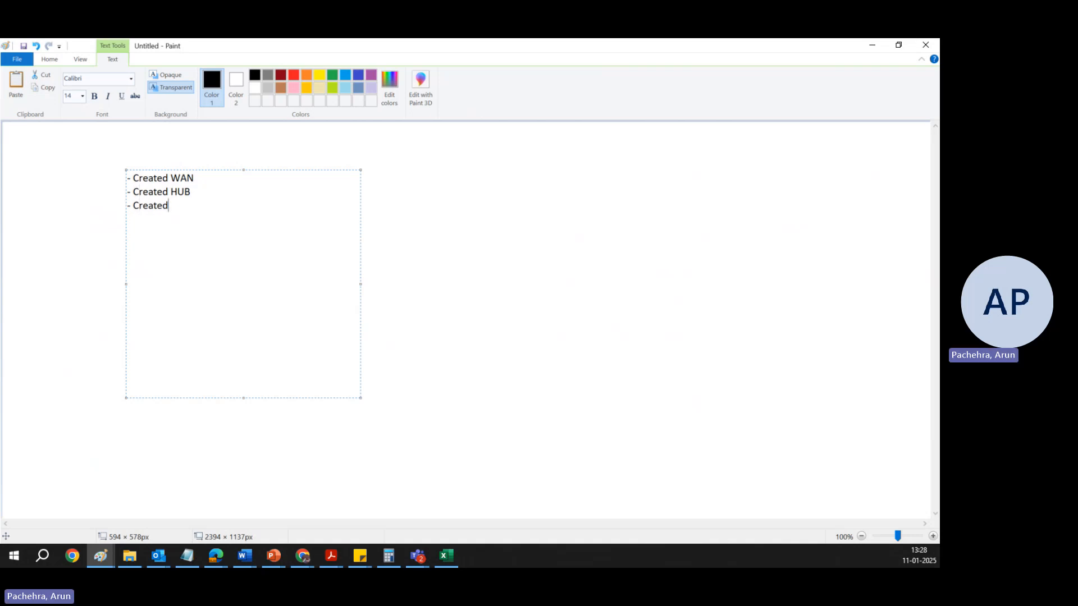
type(" the Pe")
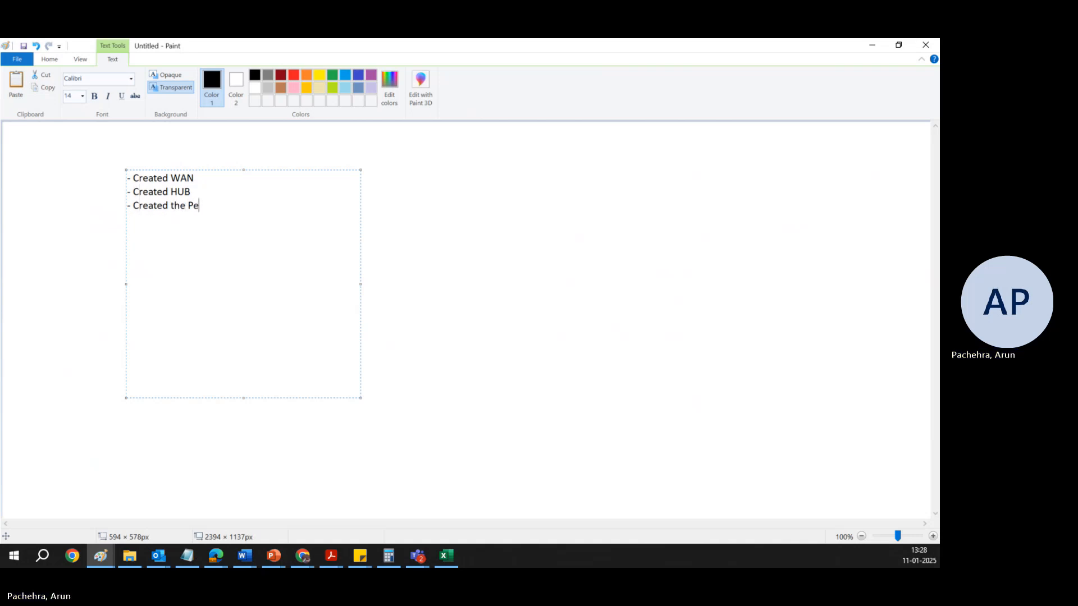
type("ering w")
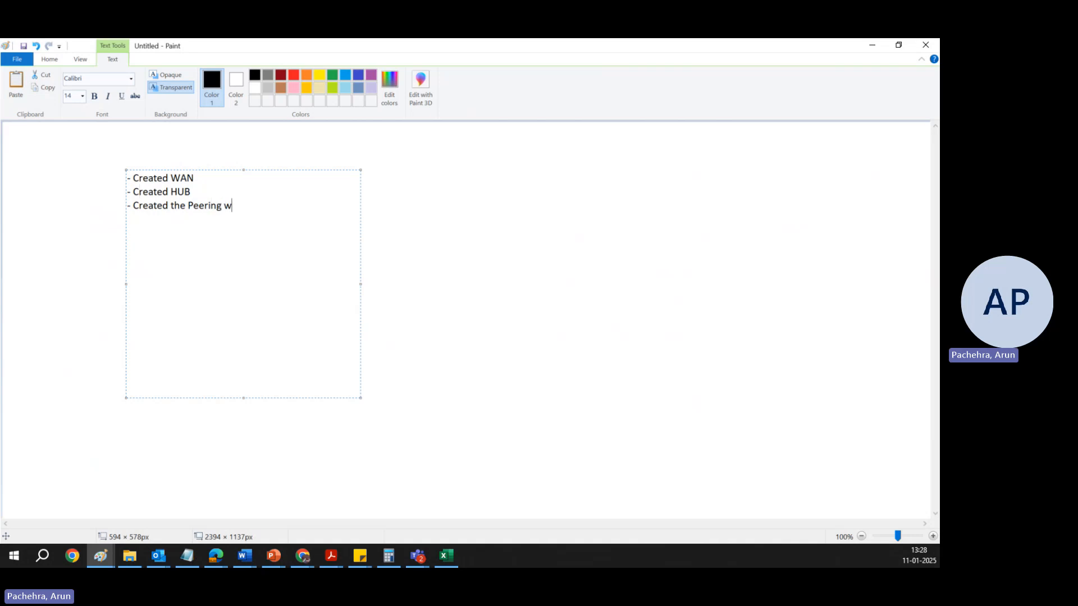
type("ith Azure virtual network")
key("Return")
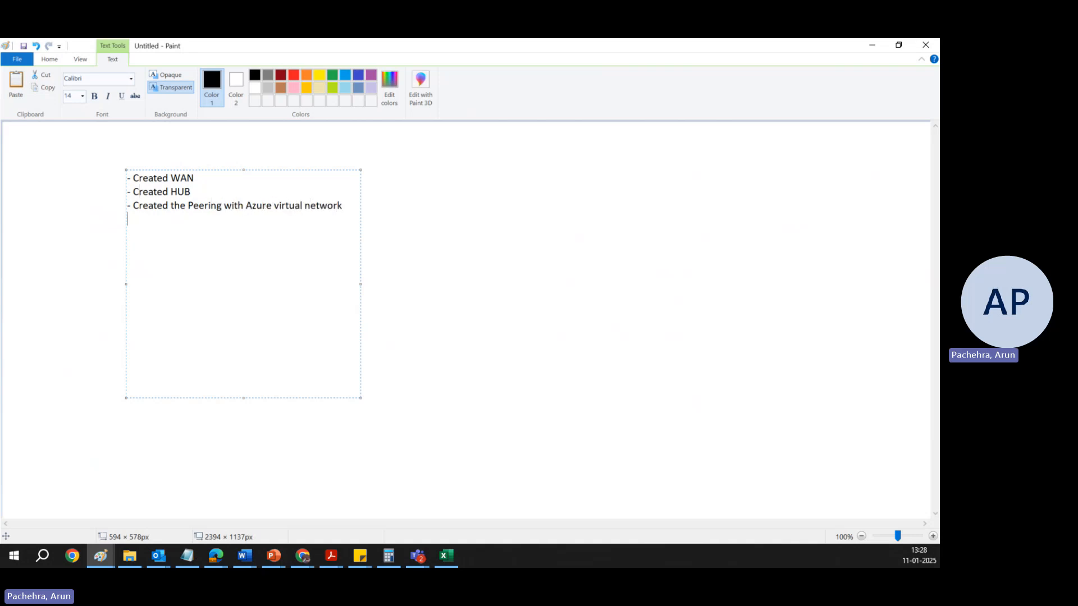
Add the line "- Settings", then shrink the text box to about 564 × 260 px and place it in the canvas's upper-left corner
type("- Settings")
left_click_drag(360, 398, 344, 270)
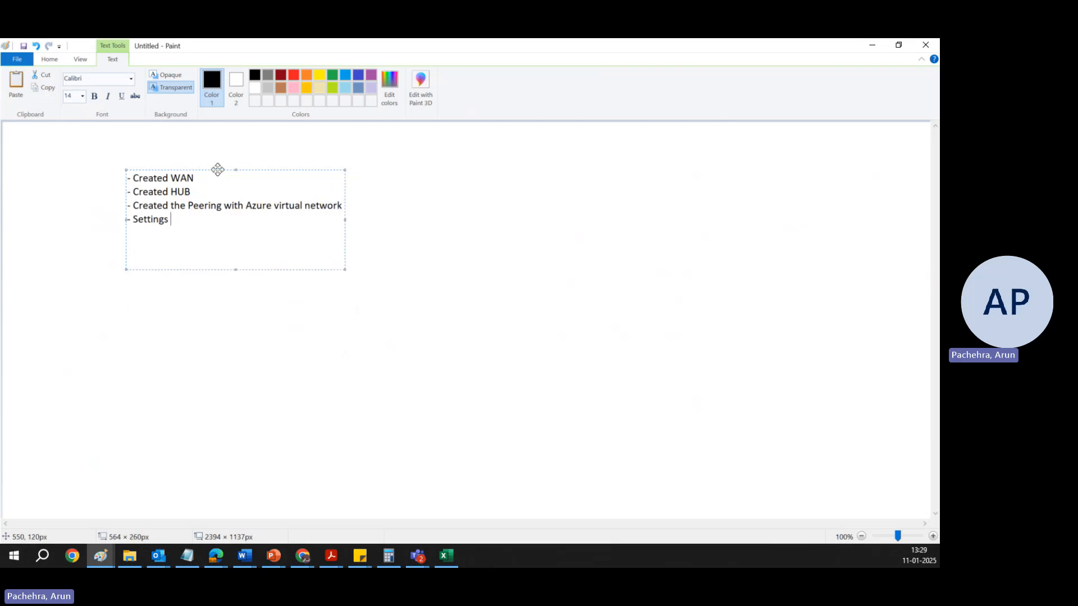
left_click_drag(217, 170, 100, 133)
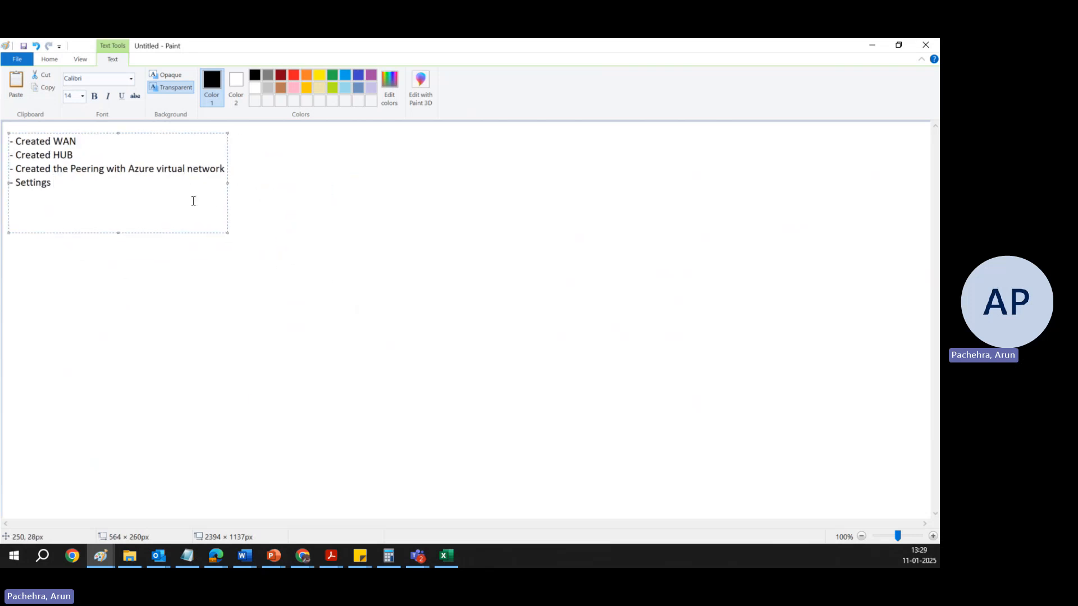
left_click(226, 313)
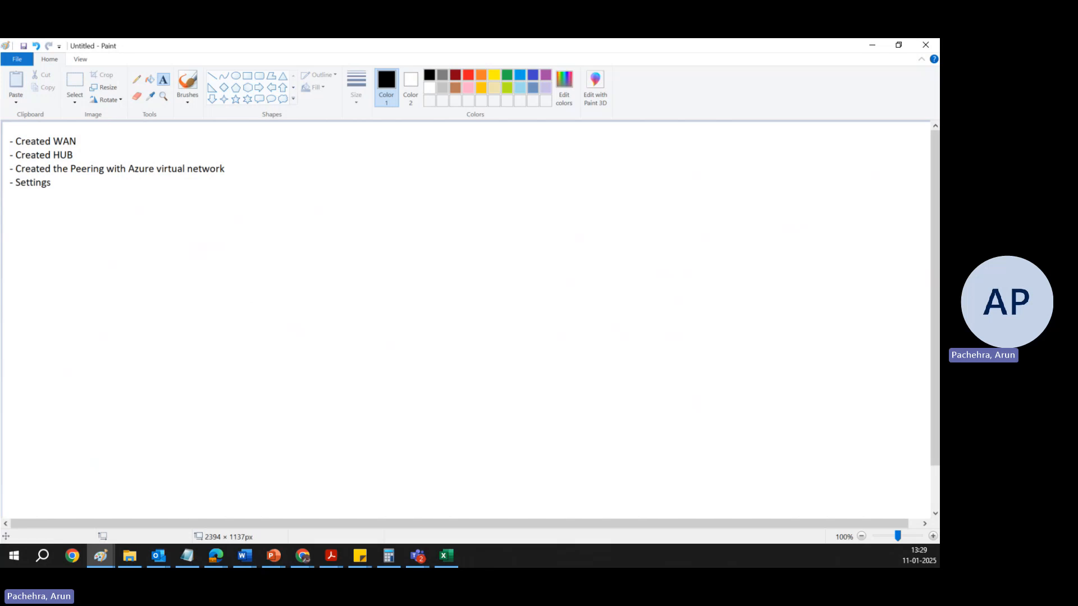
Paste the Lab Objective list (Virtual WAN, spoke VNets, S2S, P2S, connectivity test) into a new mid-canvas text box and add a colon after its heading
left_click_drag(301, 181, 664, 356)
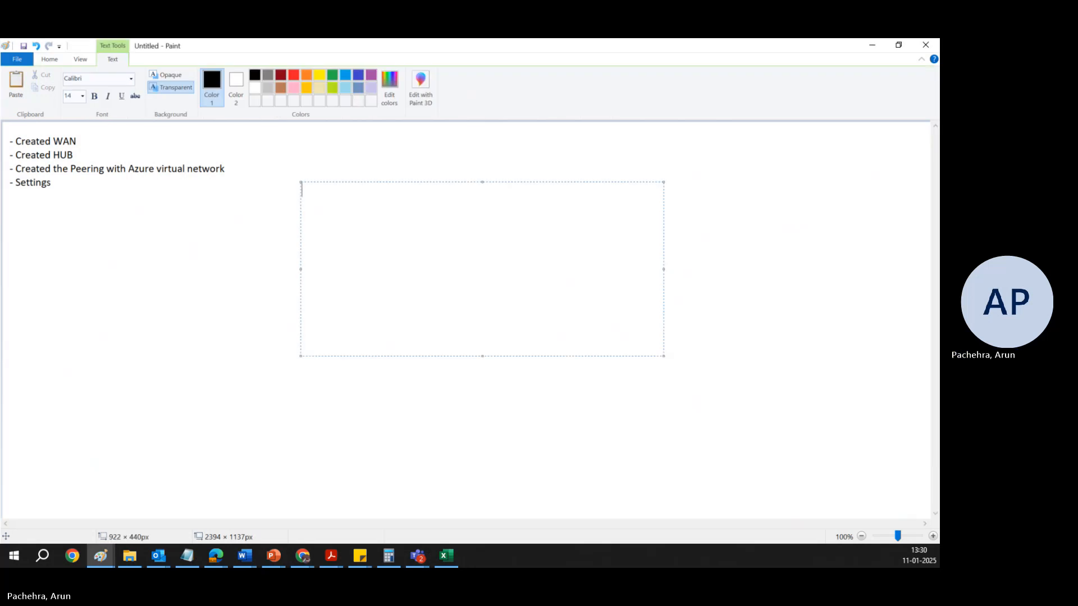
key("alt+Tab")
key("alt+Tab")
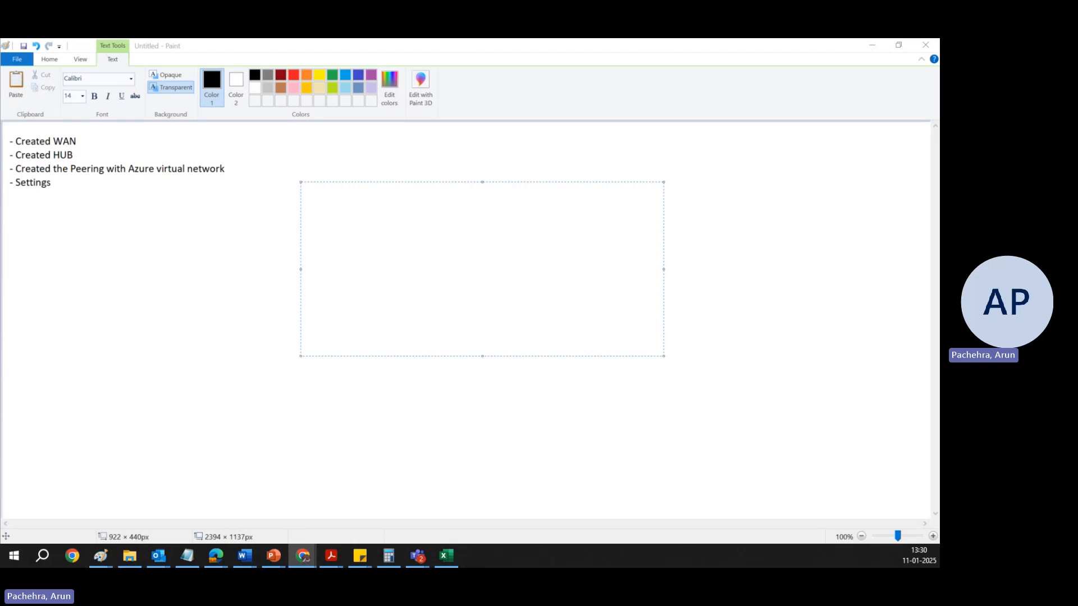
left_click(340, 201)
type("Lab Objective Deploy Azure Virtual WAN and Virtual Hub. Configure spoke VNets and connect them to the hub. Set up Site-to-Site (S2S) VPN. Configure a Point-to-Site (P2S) VPN. Test connectivity between components.")
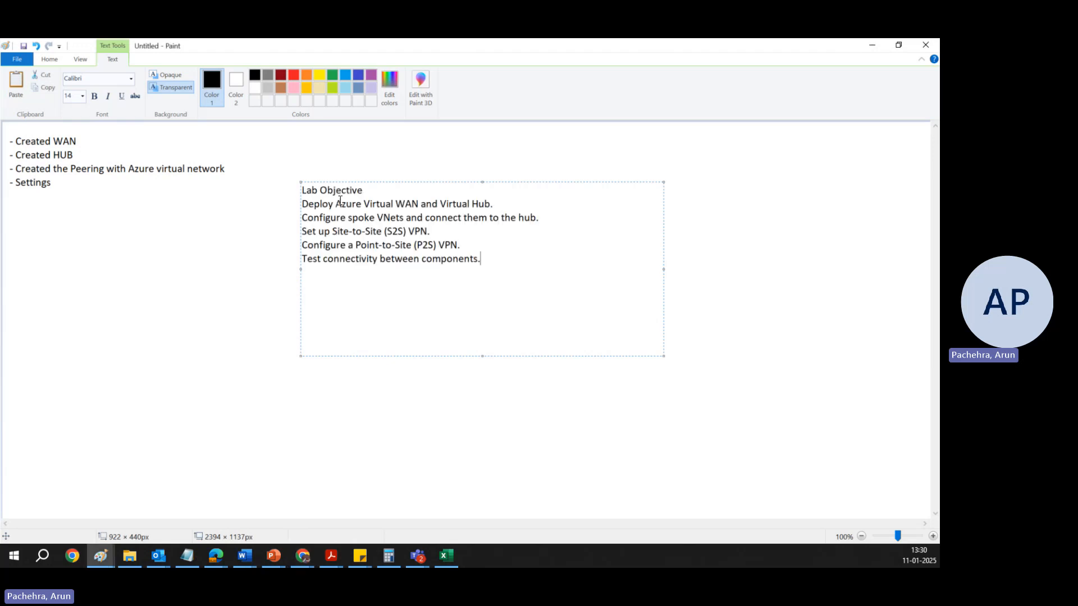
left_click(369, 193)
type(":")
Review the lab objectives by highlighting the WAN and hub lines, the site-to-site VPN line, and the remaining VPN and connectivity lines
left_click_drag(542, 219, 300, 204)
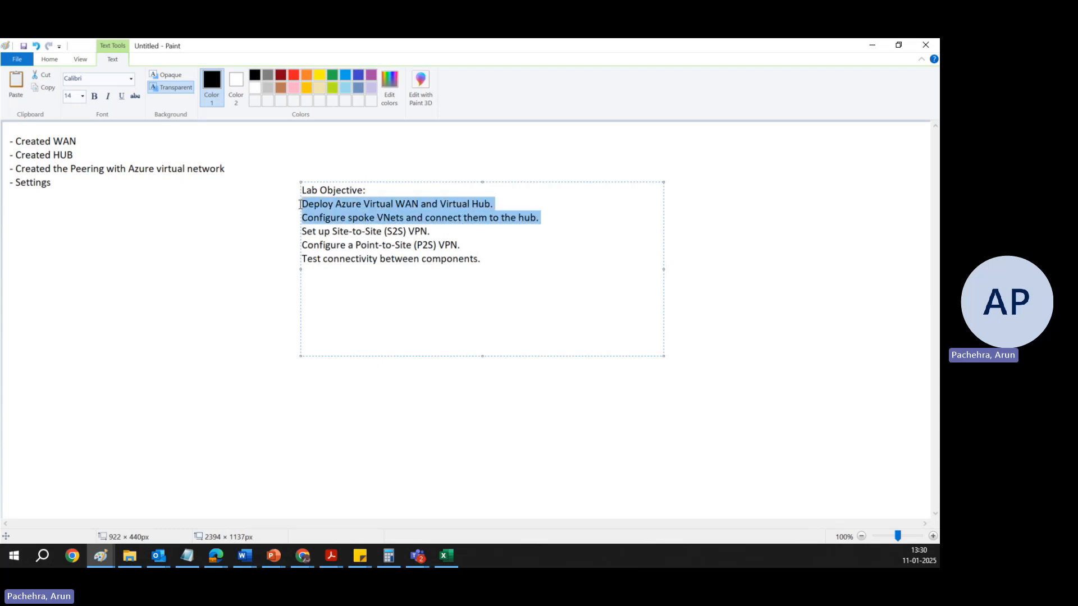
left_click(353, 295)
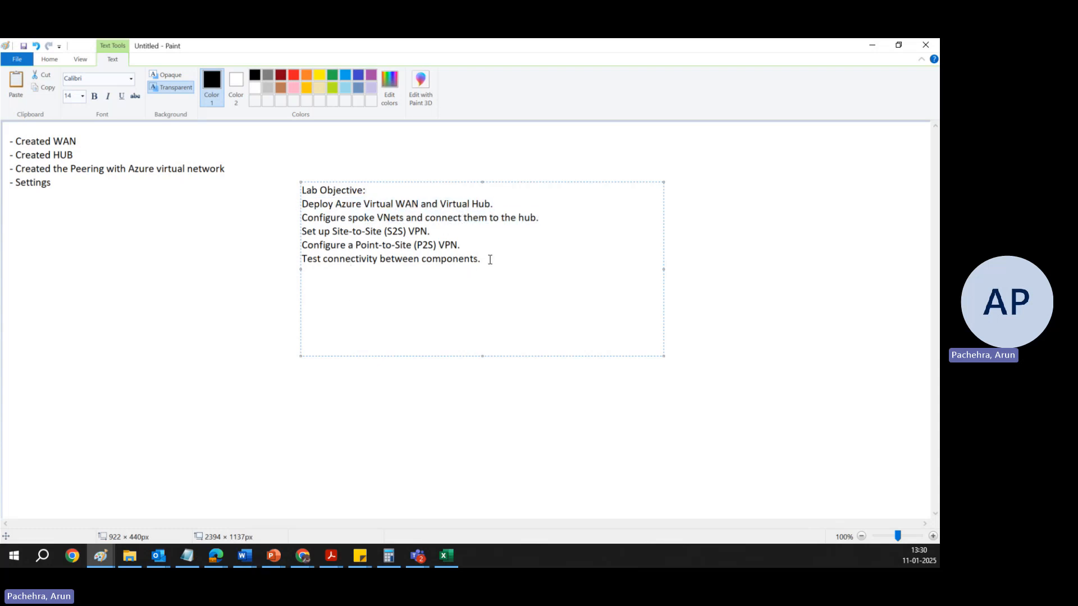
left_click_drag(489, 259, 300, 232)
left_click(415, 277)
left_click(502, 258)
left_click_drag(502, 259, 302, 230)
left_click(363, 280)
left_click_drag(430, 231, 303, 235)
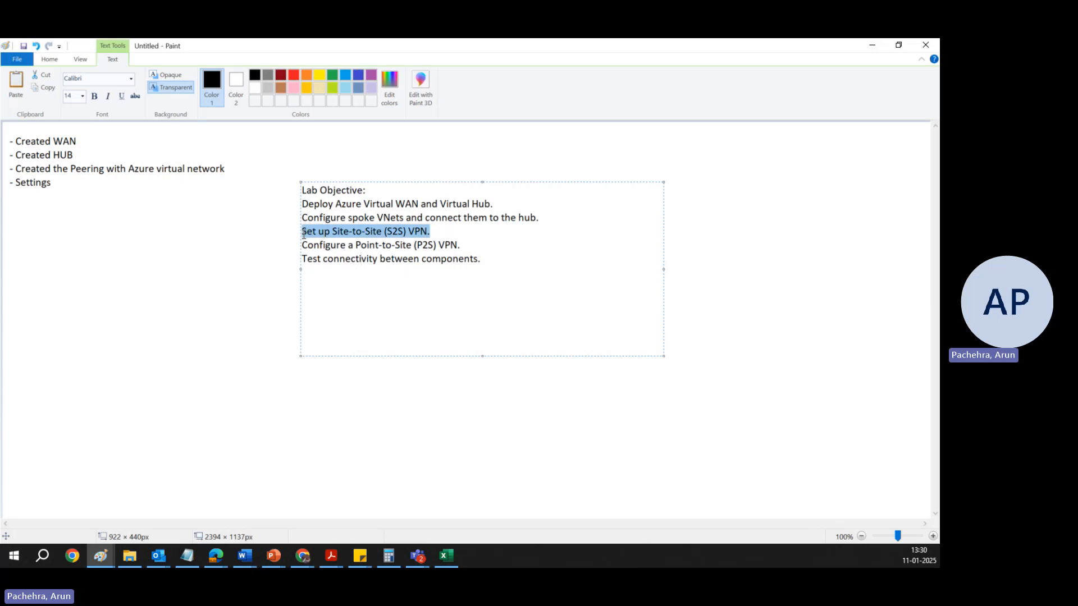
left_click(401, 284)
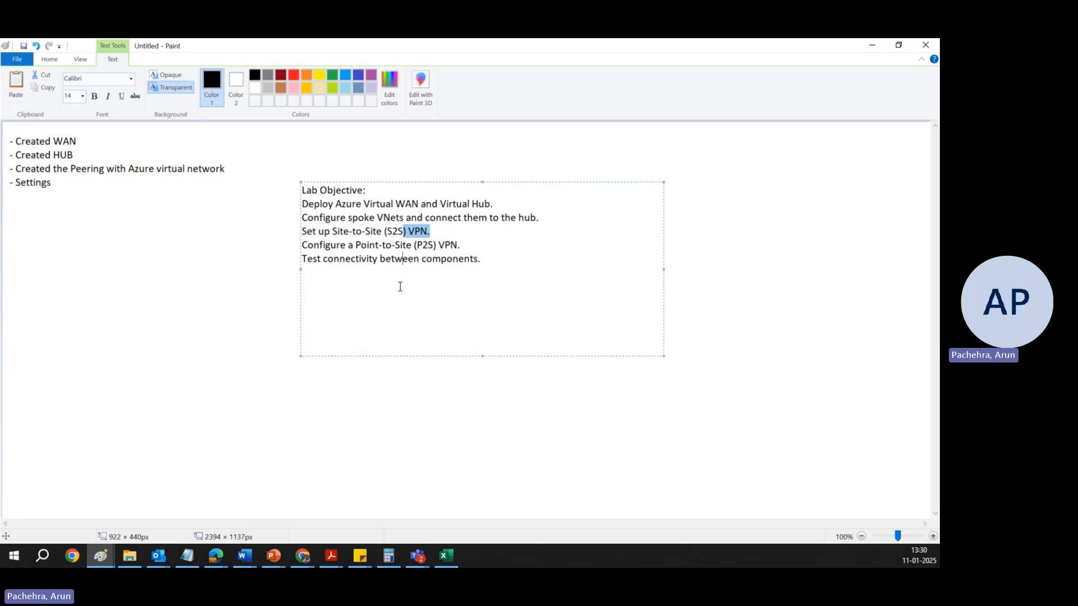
left_click(431, 233)
left_click_drag(431, 233, 302, 232)
left_click_drag(482, 260, 299, 210)
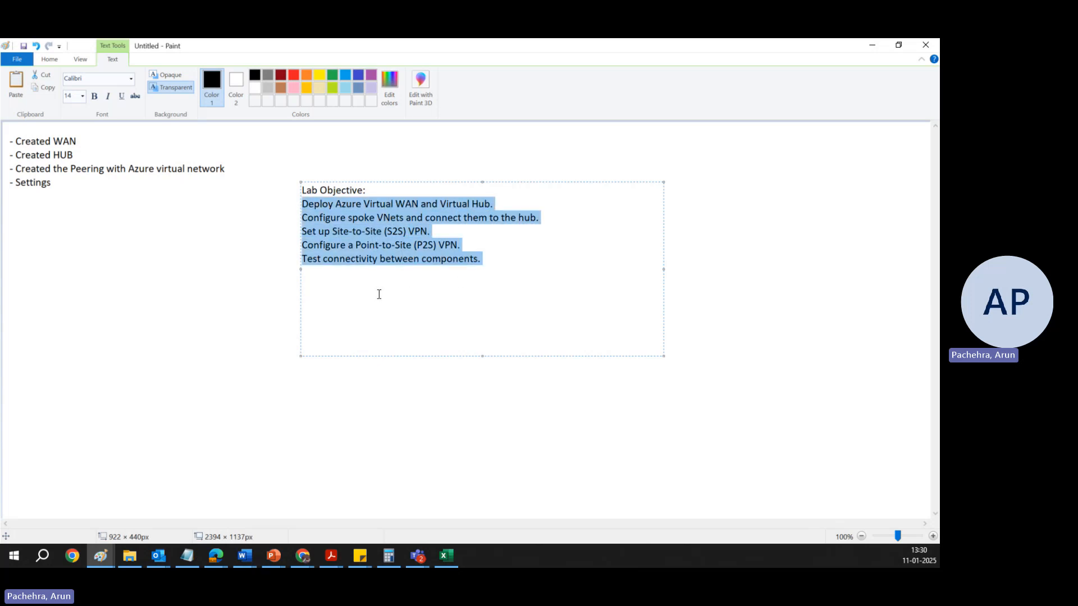